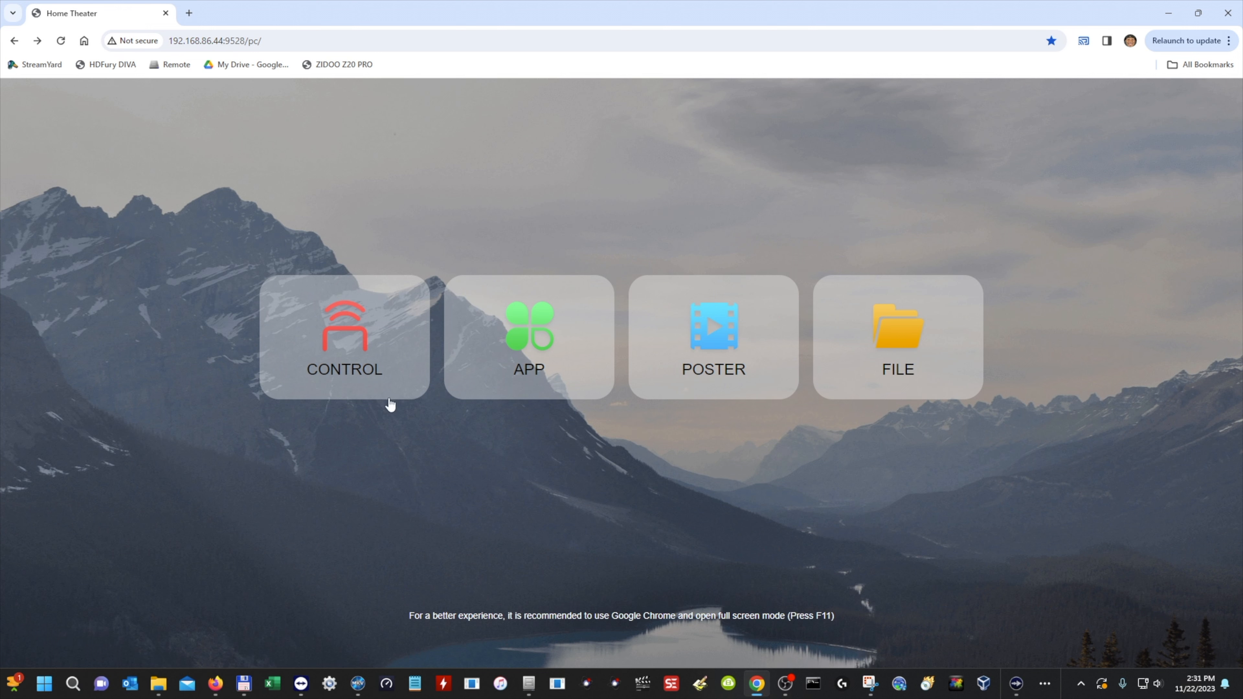
# Open the device's app list from the start page and show the options for ApkInstaller
pyautogui.click(914, 366)
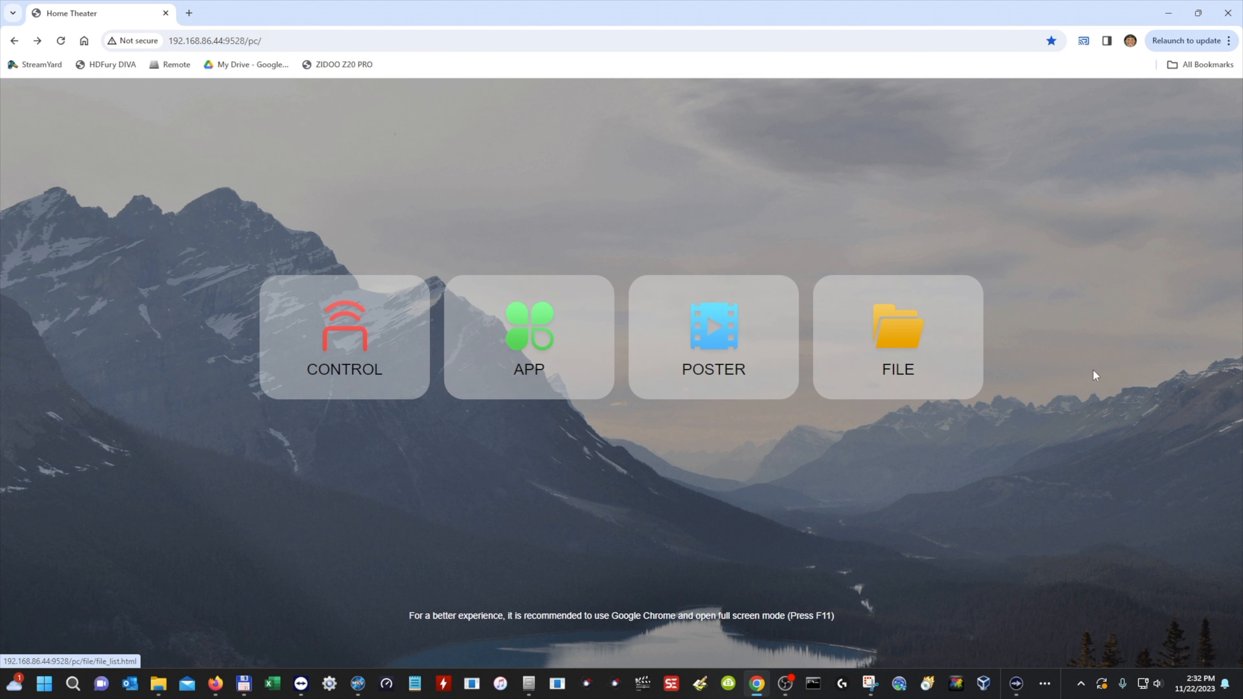
pyautogui.click(509, 343)
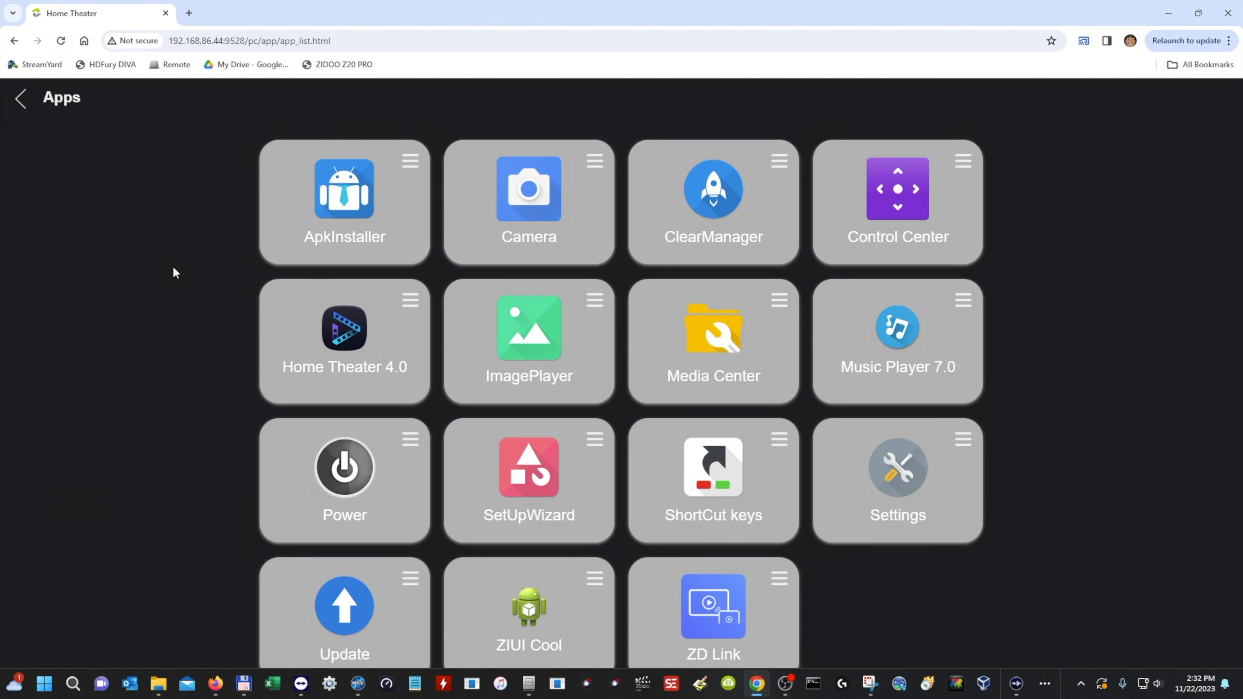
pyautogui.click(410, 162)
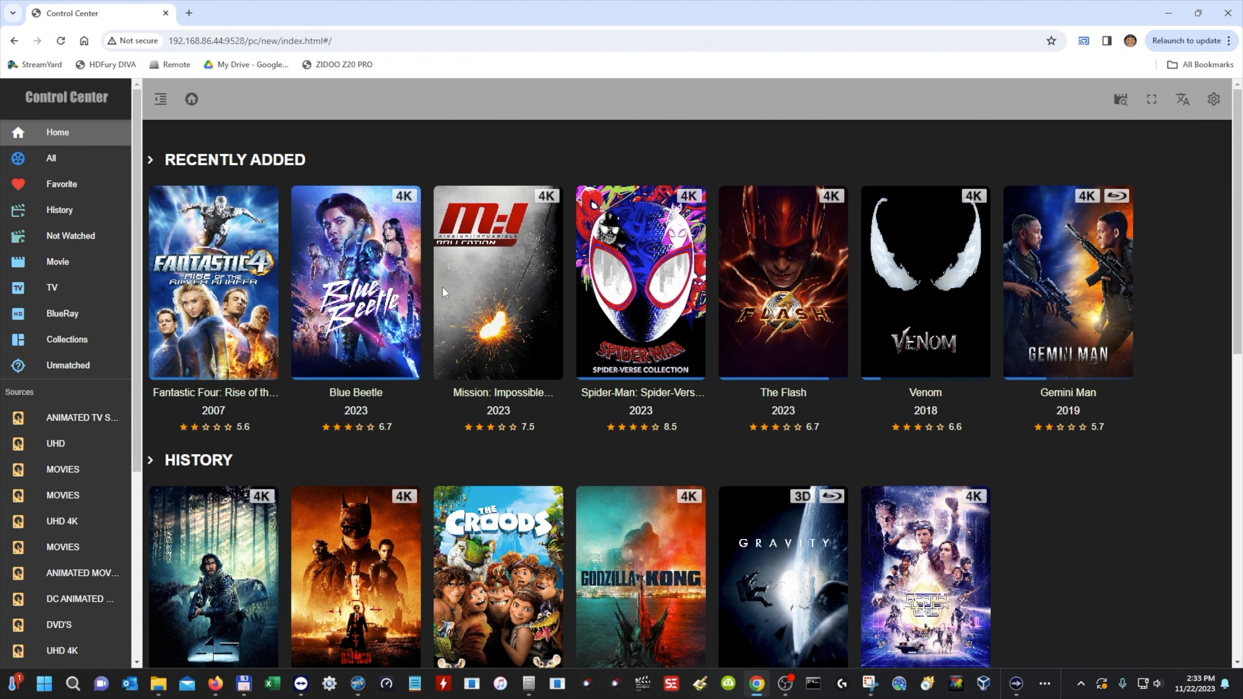
# Look through the movie library's home sections from Recently Added down to Favorite
pyautogui.moveTo(819, 335)
pyautogui.scroll(-10, 1085, 450)
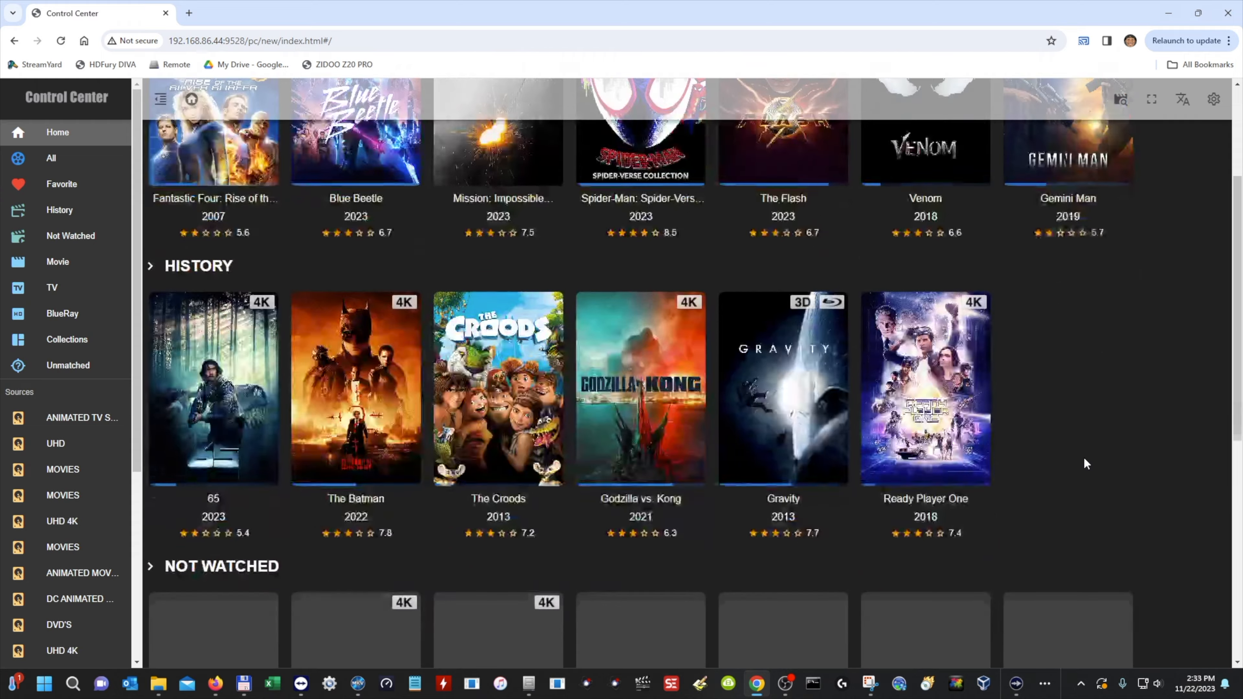
pyautogui.scroll(-2, 1084, 460)
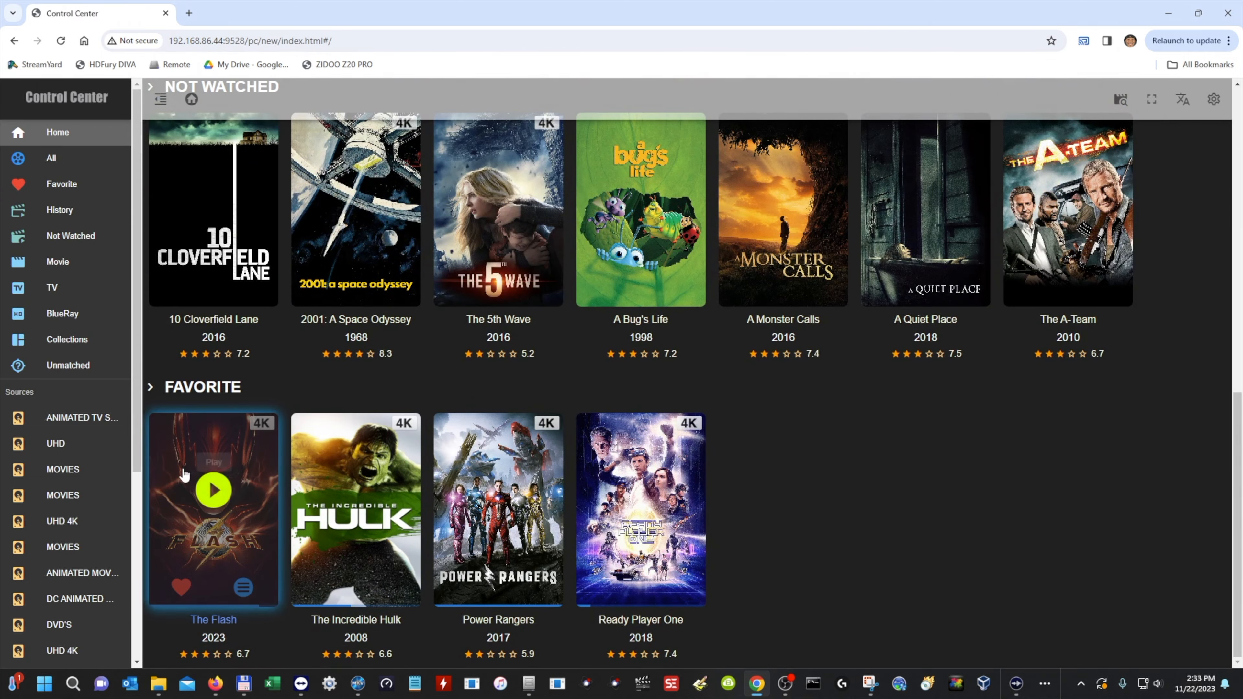
pyautogui.scroll(8, 936, 483)
pyautogui.scroll(4, 936, 484)
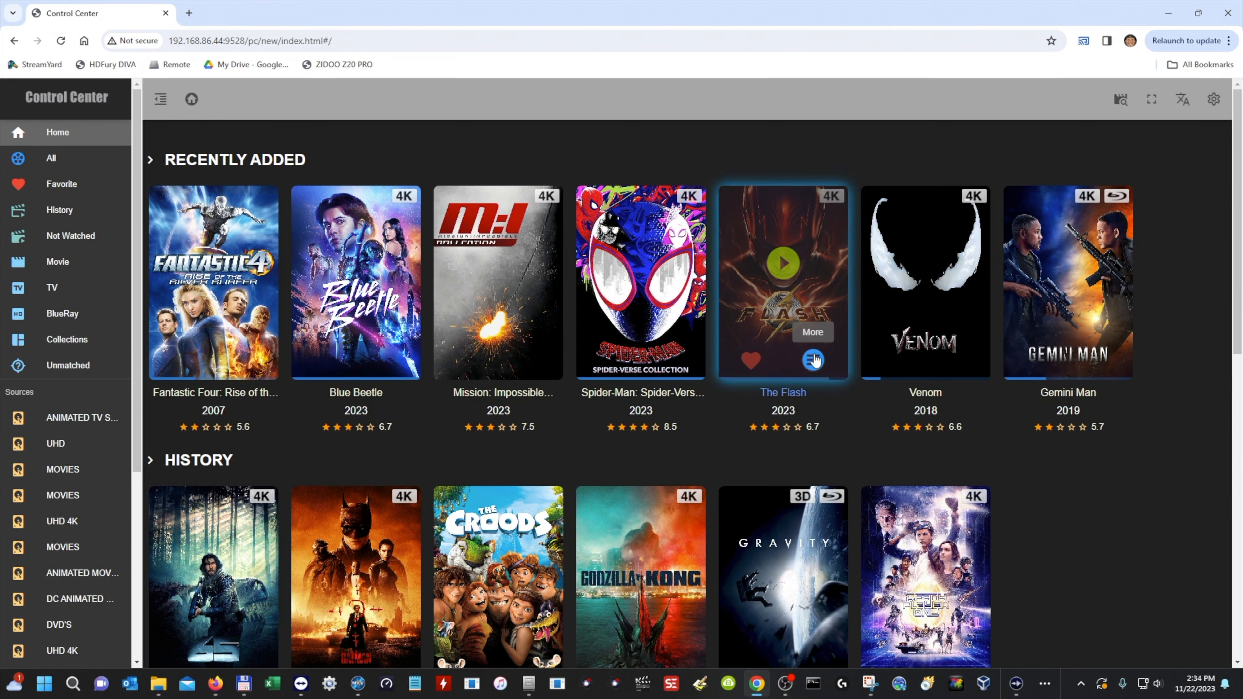
# Change the poster of The Flash in Recently Added to the colourful 2000 x 2964 artwork and save it
pyautogui.click(812, 359)
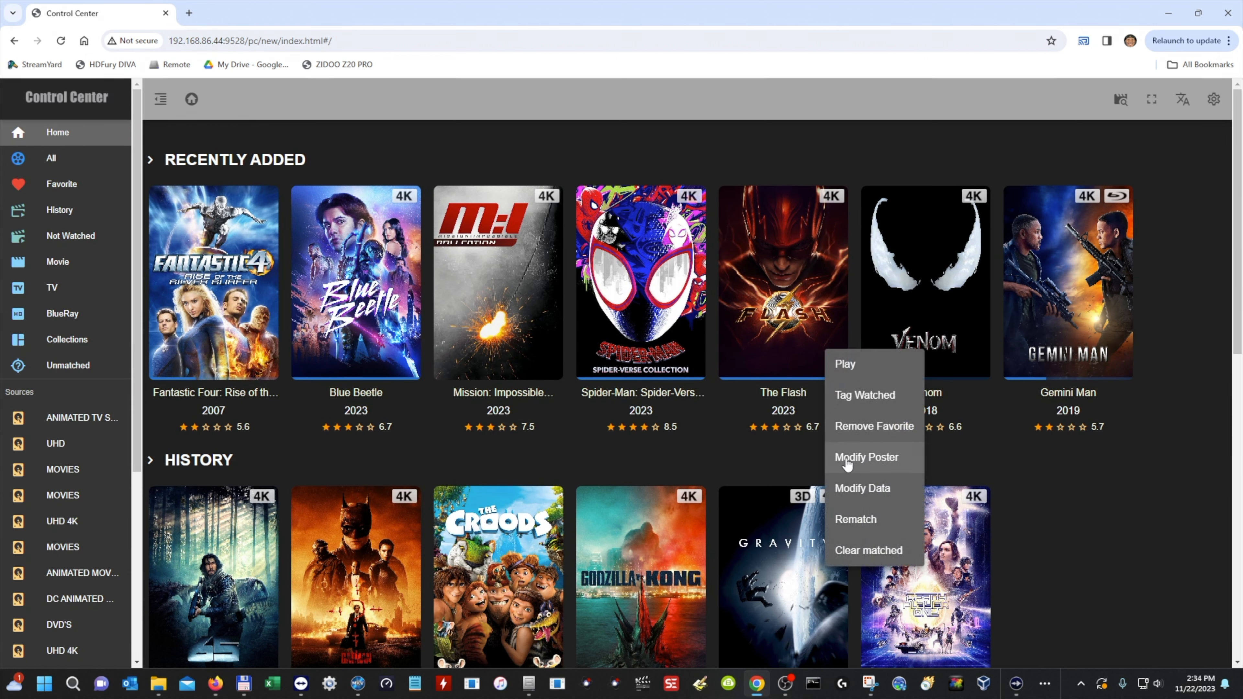
pyautogui.click(812, 363)
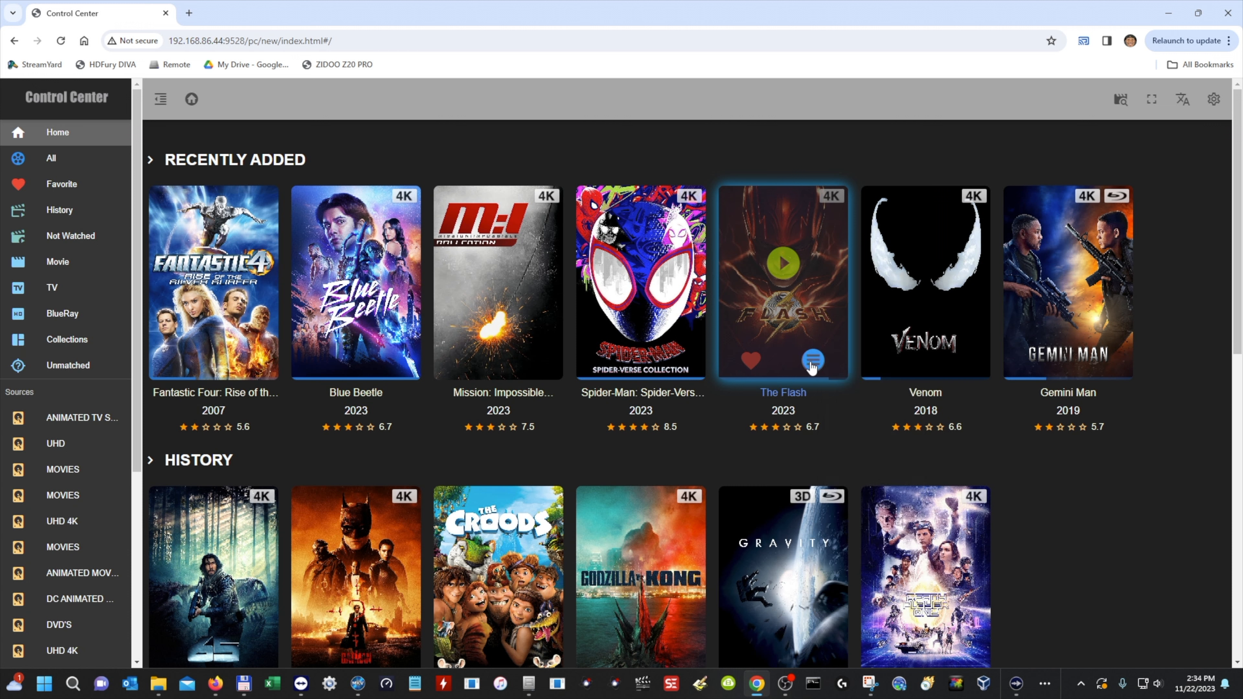
pyautogui.click(813, 363)
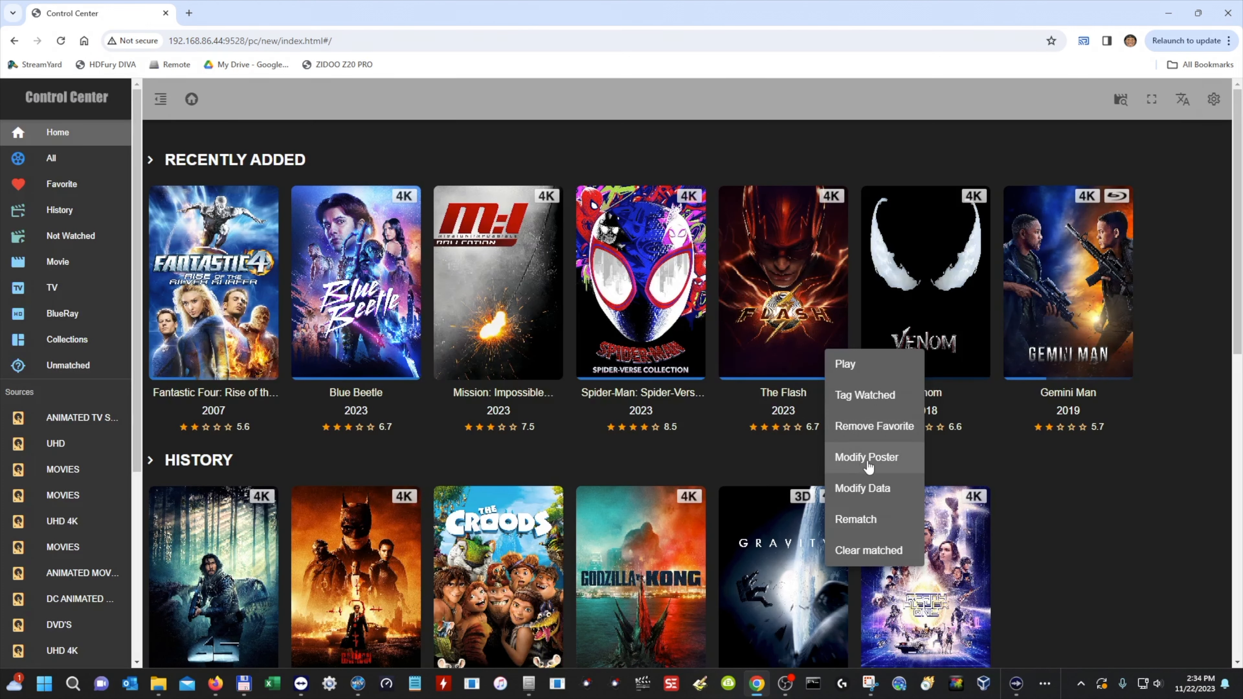
pyautogui.click(864, 459)
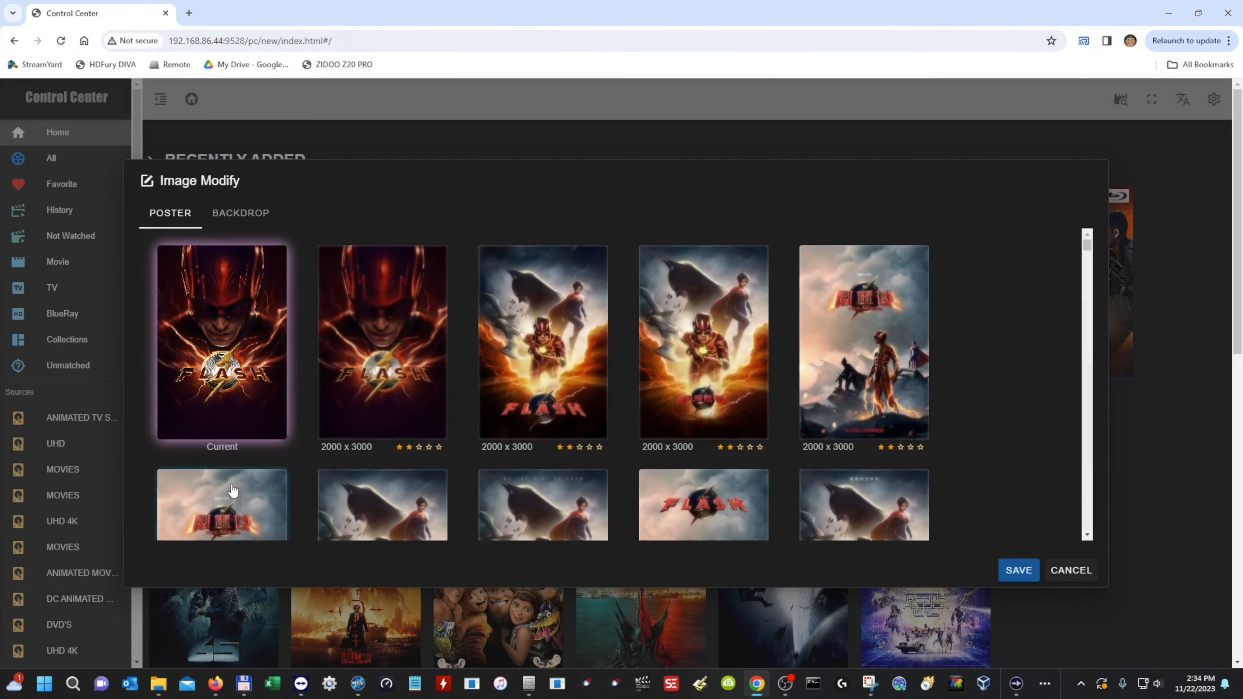
pyautogui.scroll(-4, 864, 353)
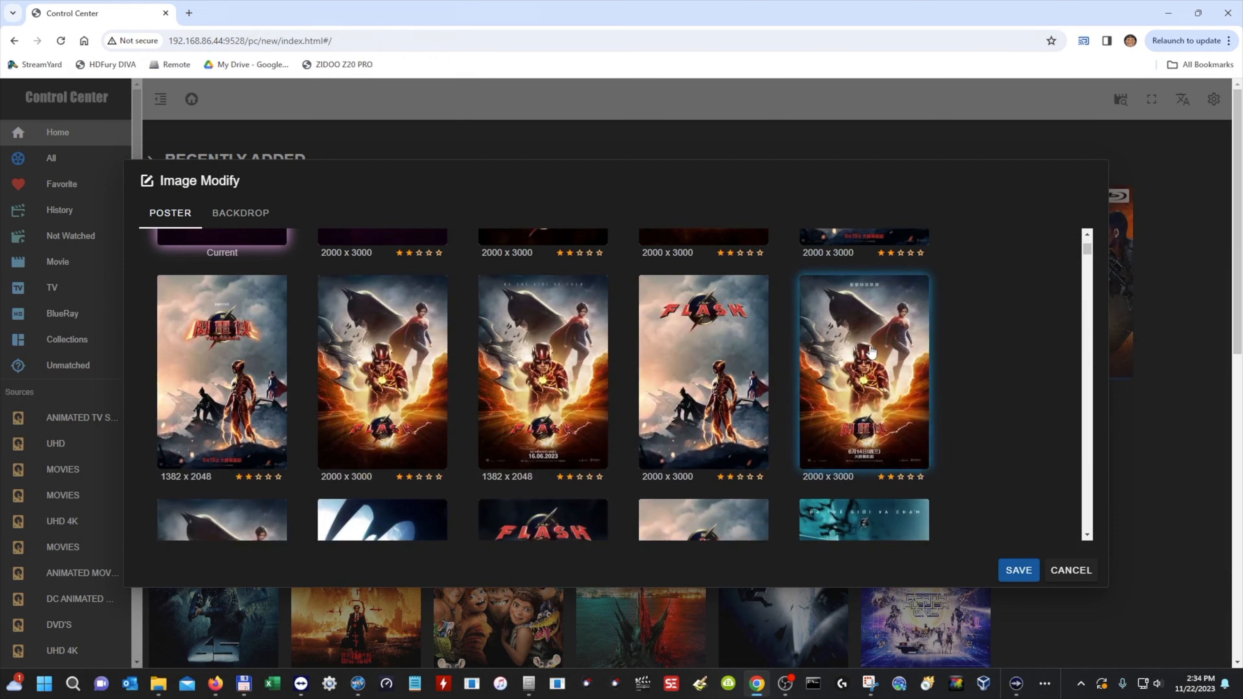
pyautogui.scroll(-4, 553, 378)
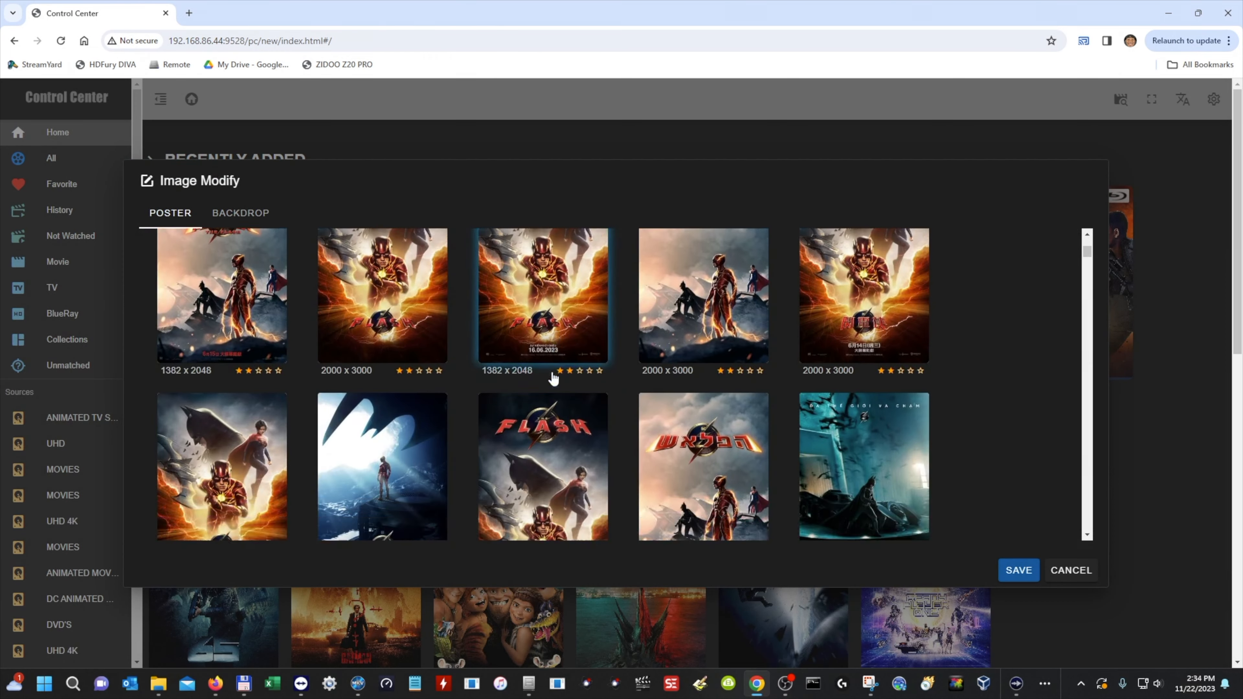
pyautogui.scroll(-6, 553, 378)
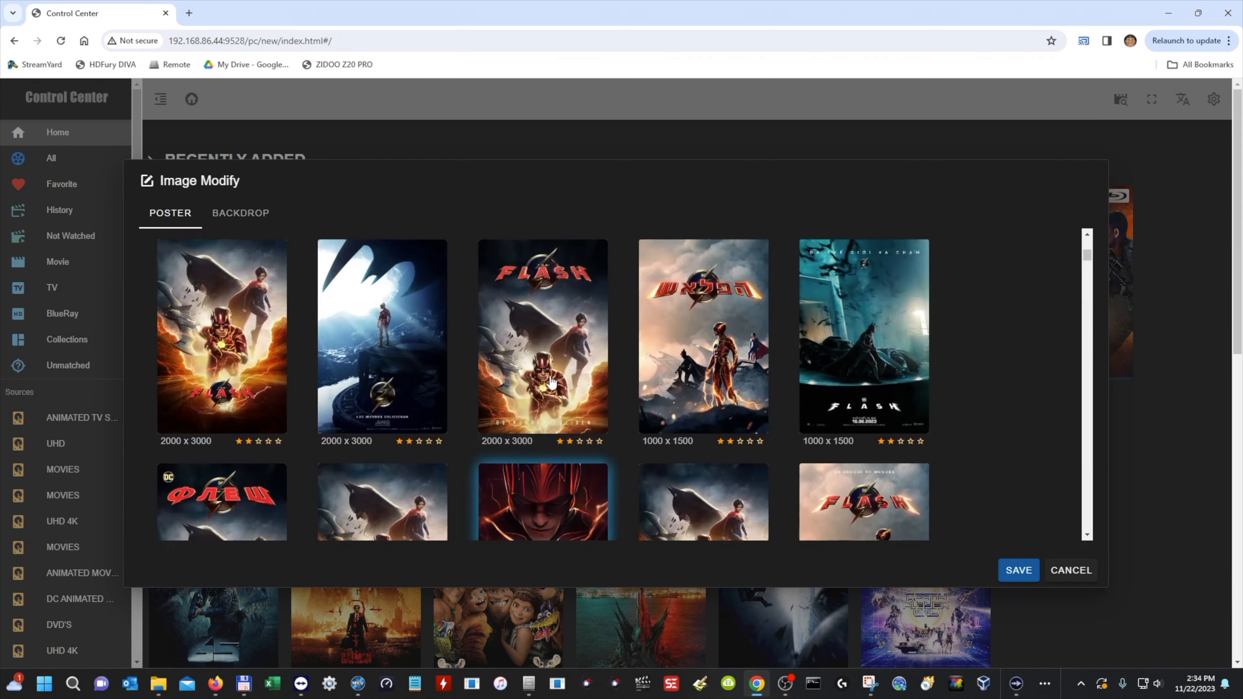
pyautogui.scroll(-3, 548, 381)
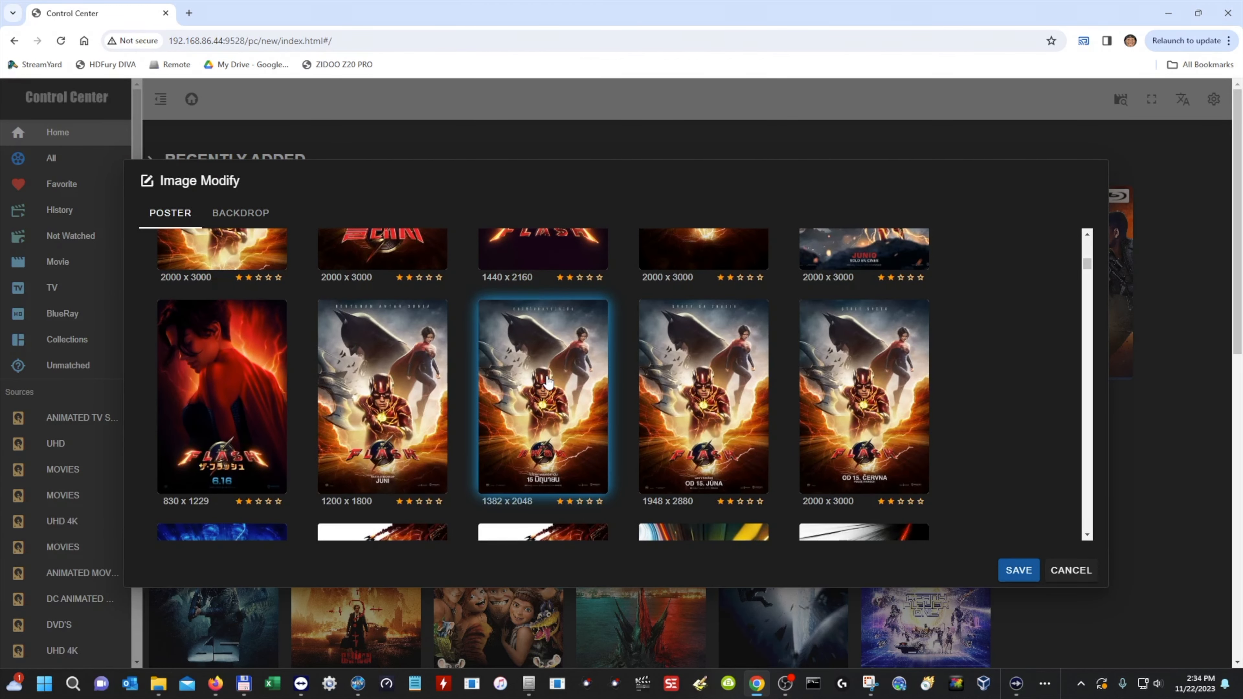
pyautogui.scroll(-5, 548, 382)
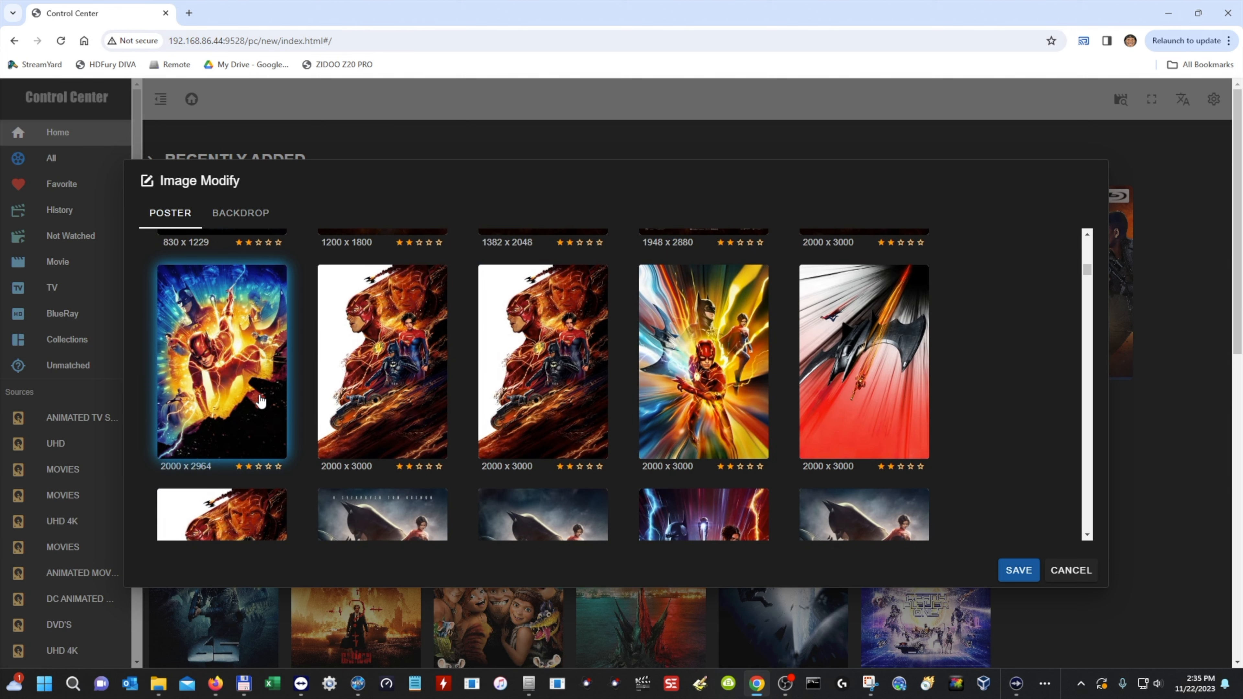
pyautogui.click(262, 402)
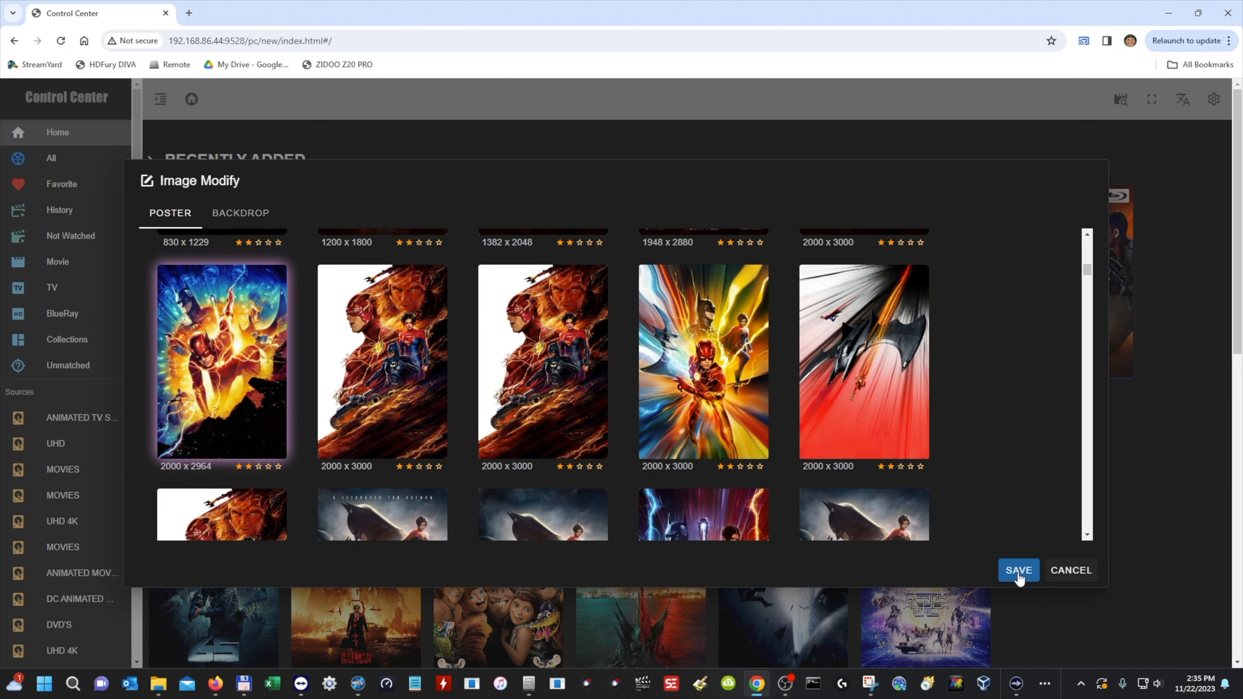
pyautogui.click(1019, 571)
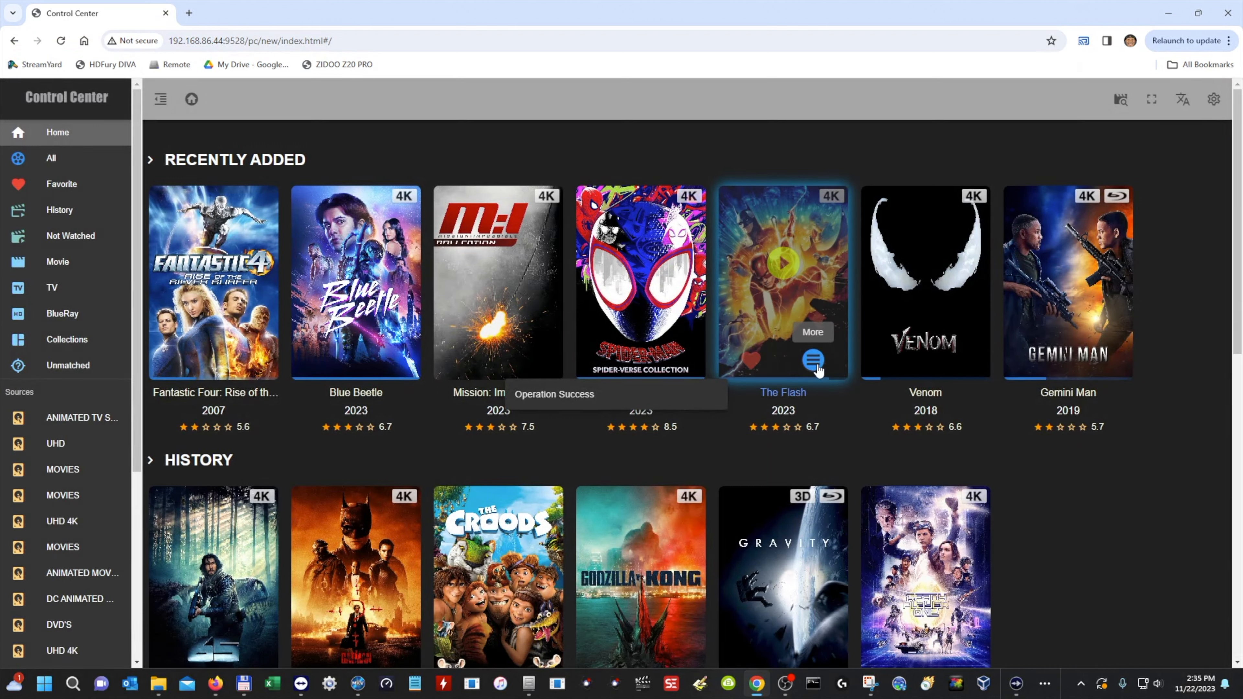
# Try to restore The Flash's red poster by saving the image marked Current
pyautogui.click(817, 366)
pyautogui.click(866, 457)
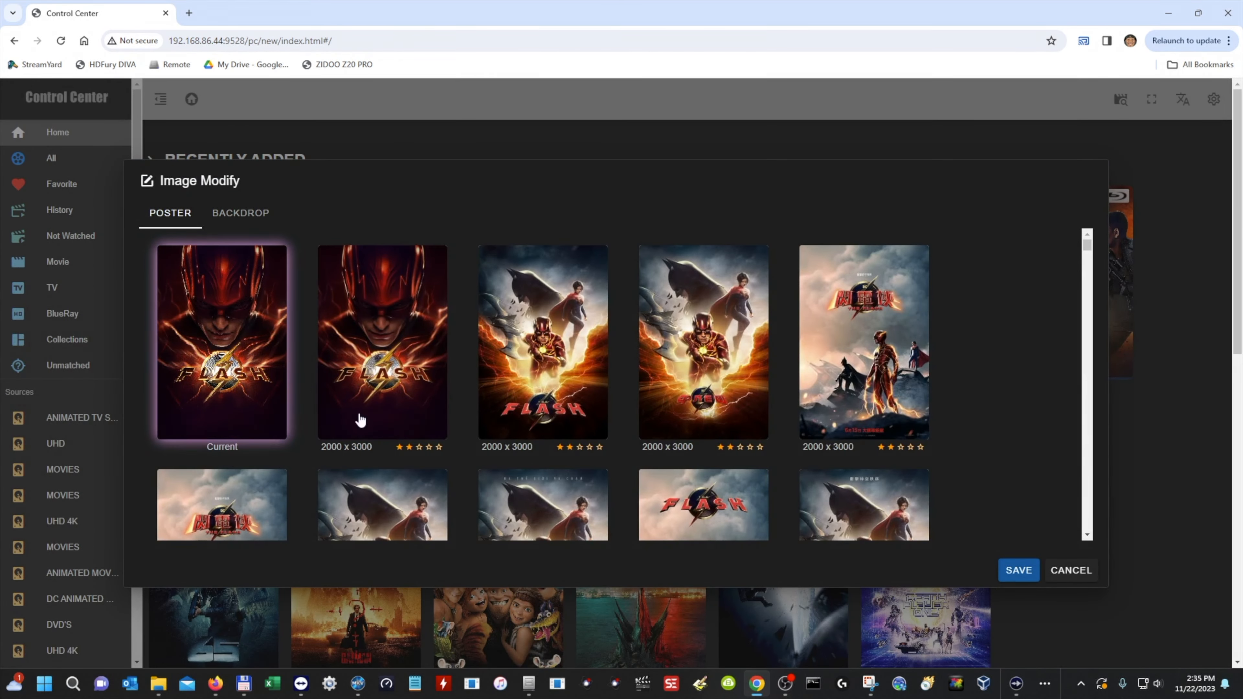
pyautogui.click(1019, 570)
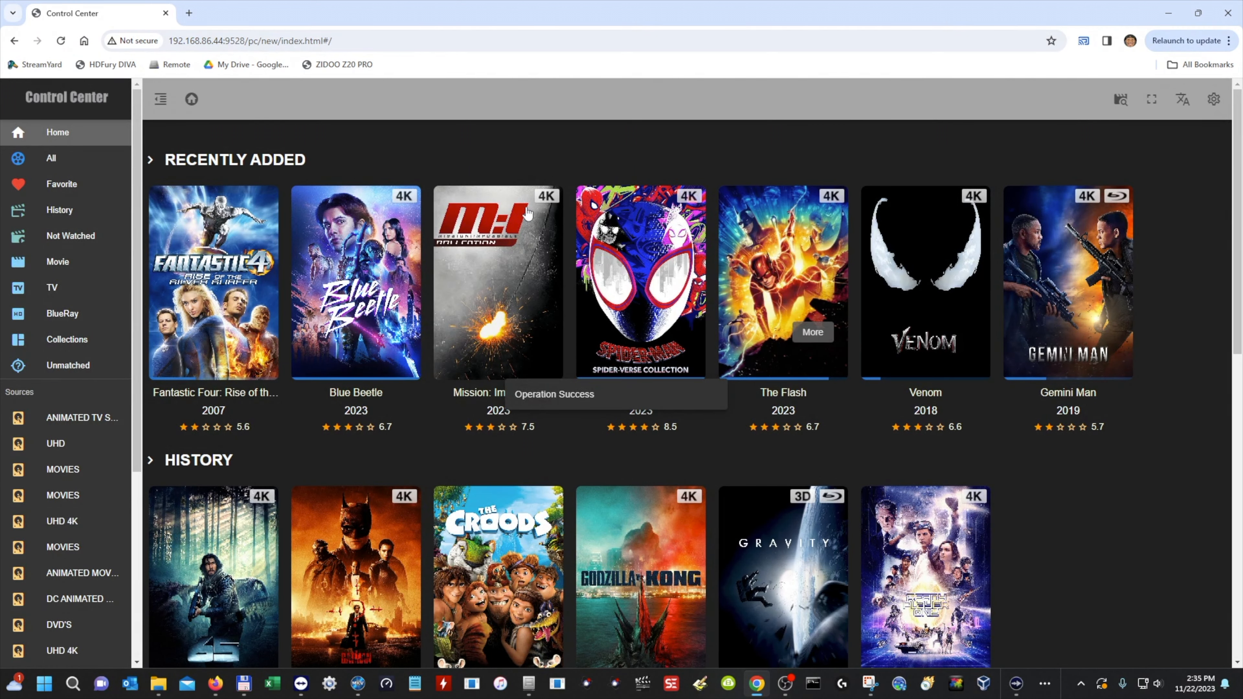
# Reload the library page and set The Flash's poster to the red 2000 x 3000 close-up artwork
pyautogui.click(60, 41)
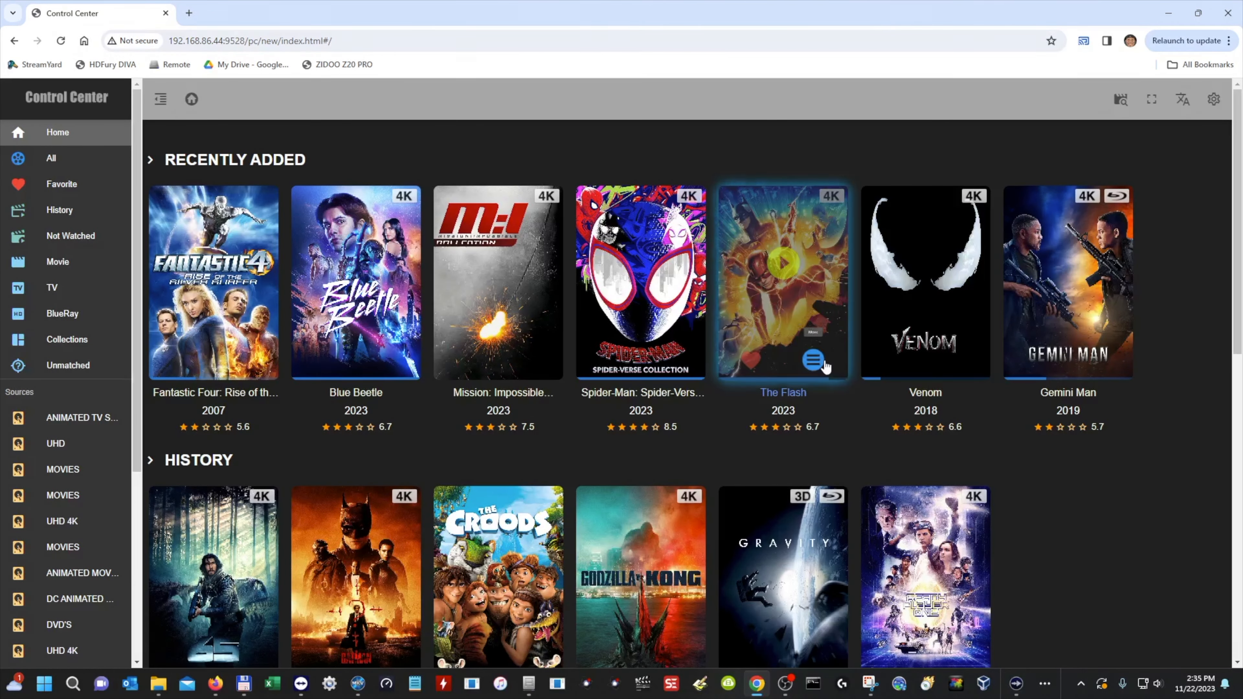
pyautogui.click(816, 363)
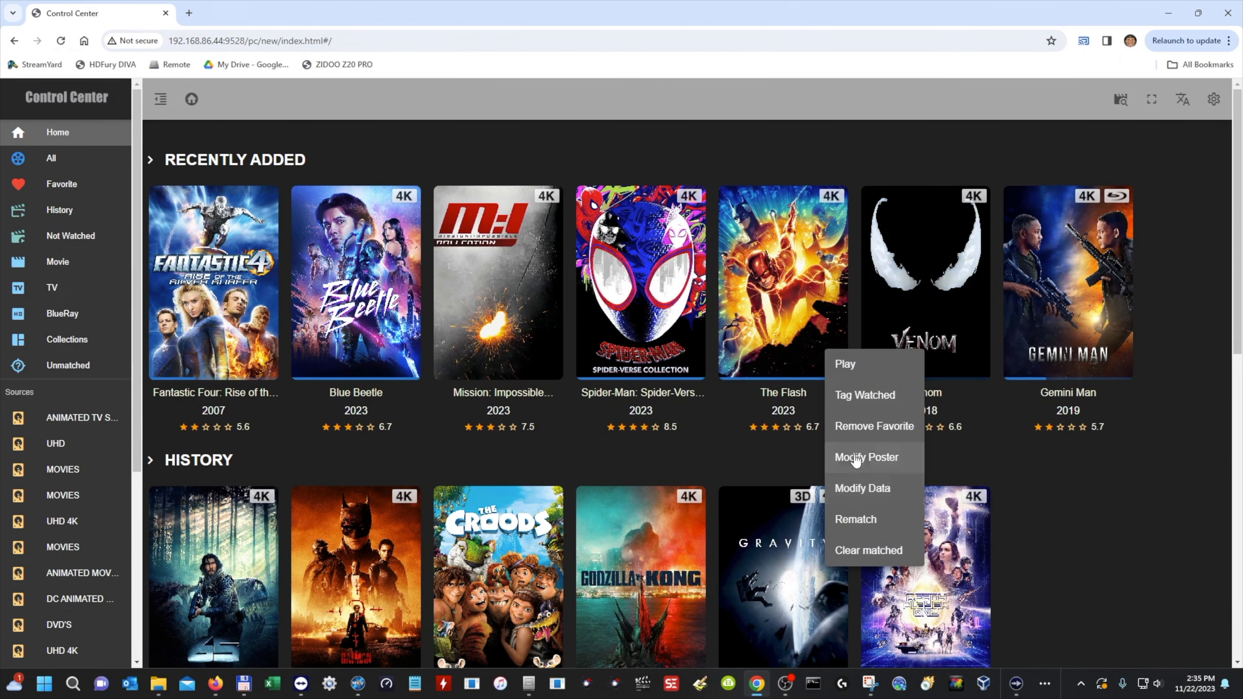
pyautogui.click(839, 456)
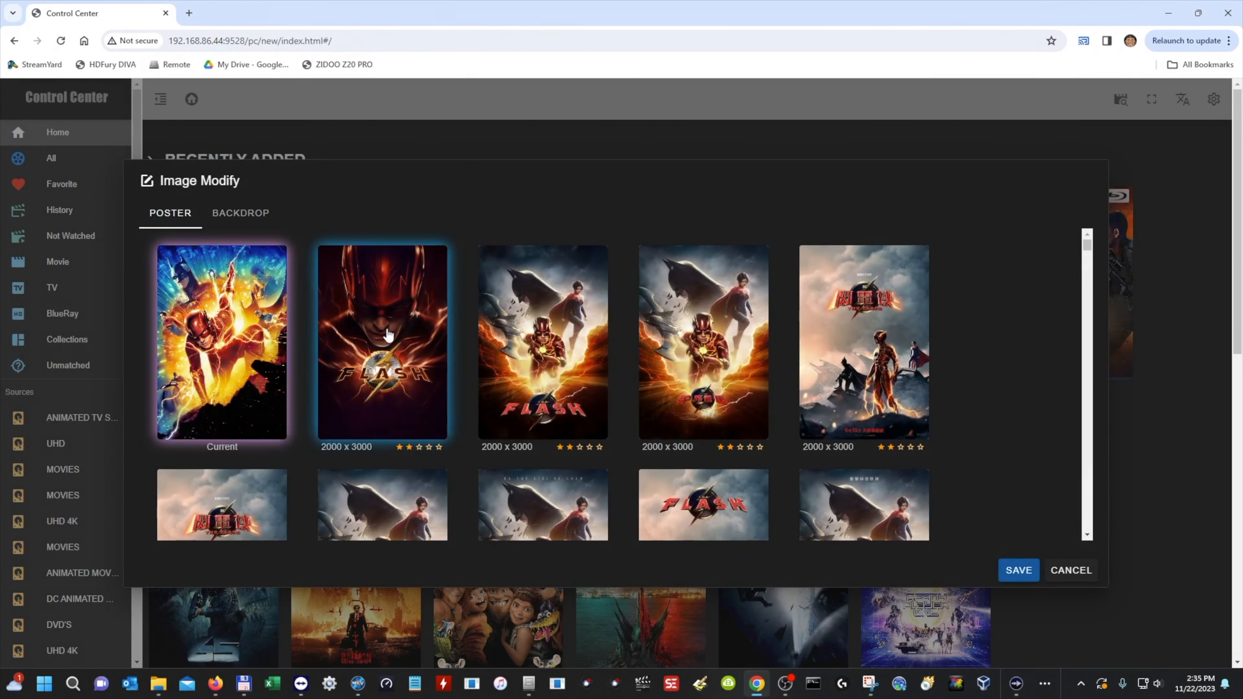
pyautogui.click(385, 336)
pyautogui.click(1015, 570)
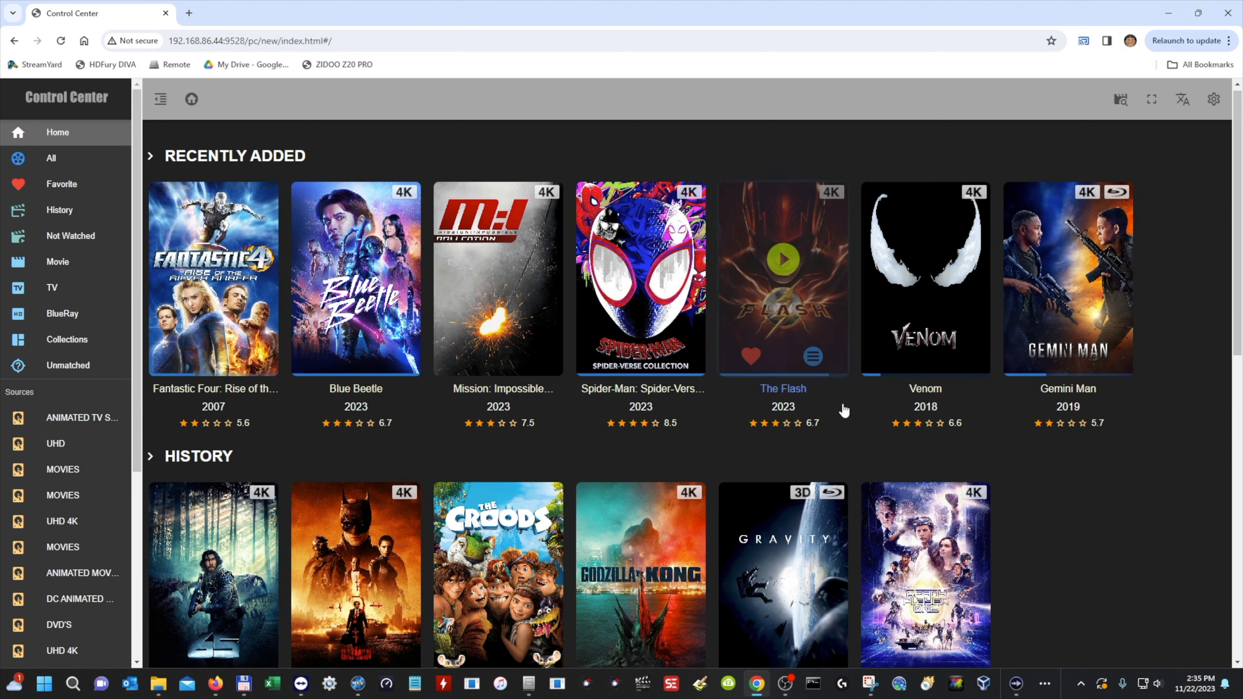
# Open the data editor for Godzilla vs. Kong in History and examine its general fields, from title to intro
pyautogui.scroll(-5, 842, 409)
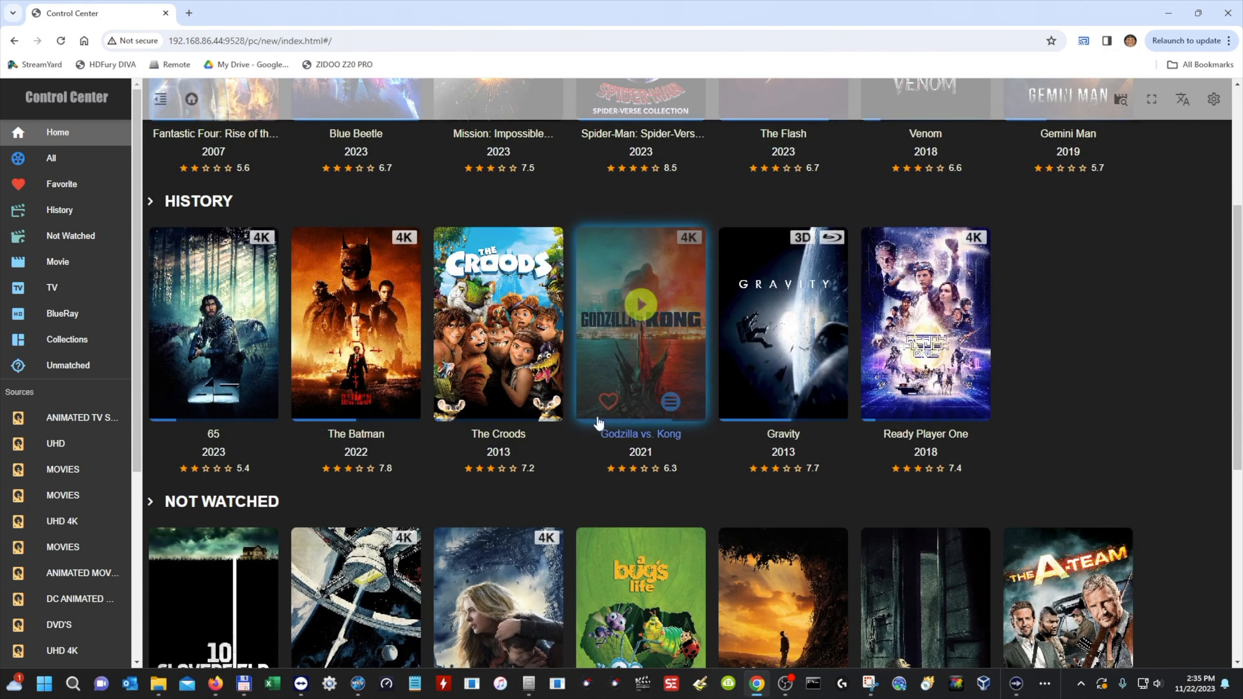
pyautogui.click(670, 406)
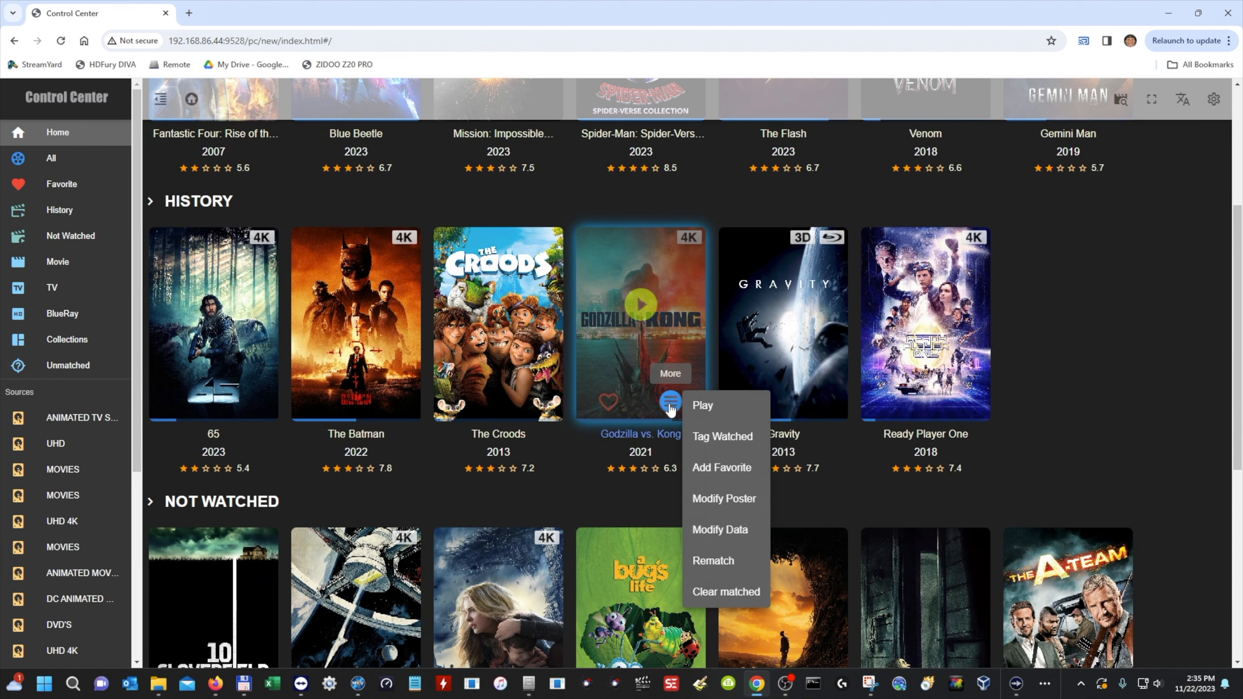
pyautogui.click(704, 529)
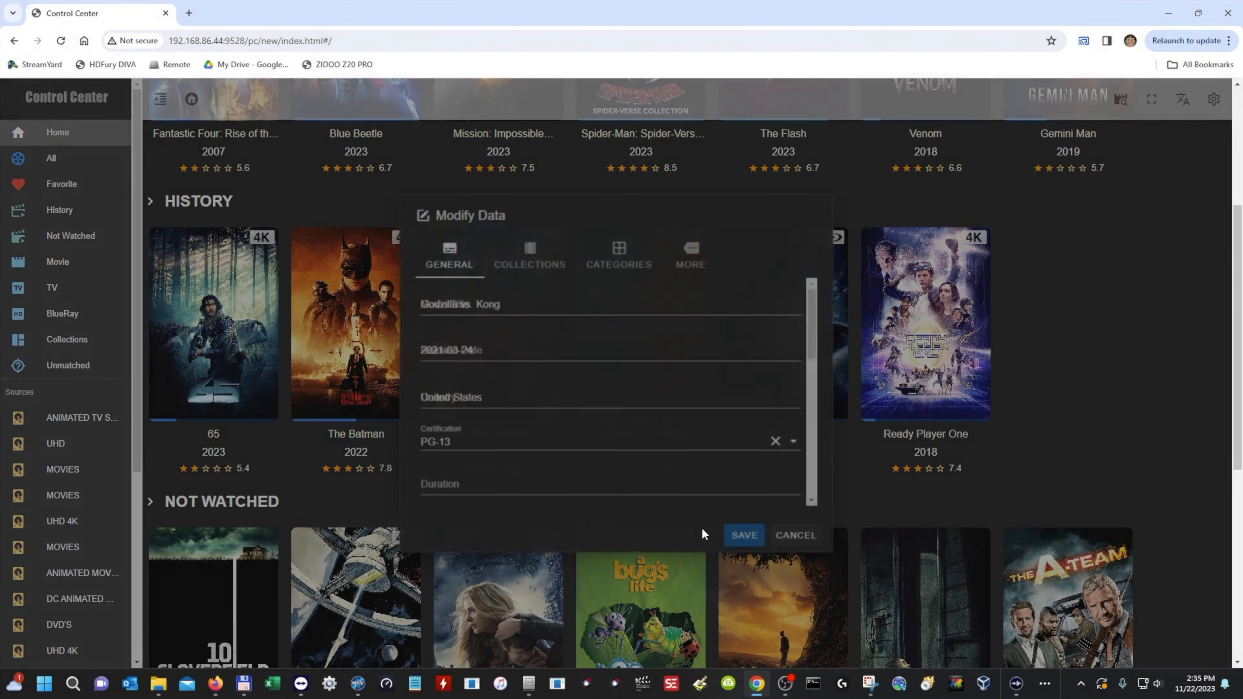
pyautogui.click(503, 308)
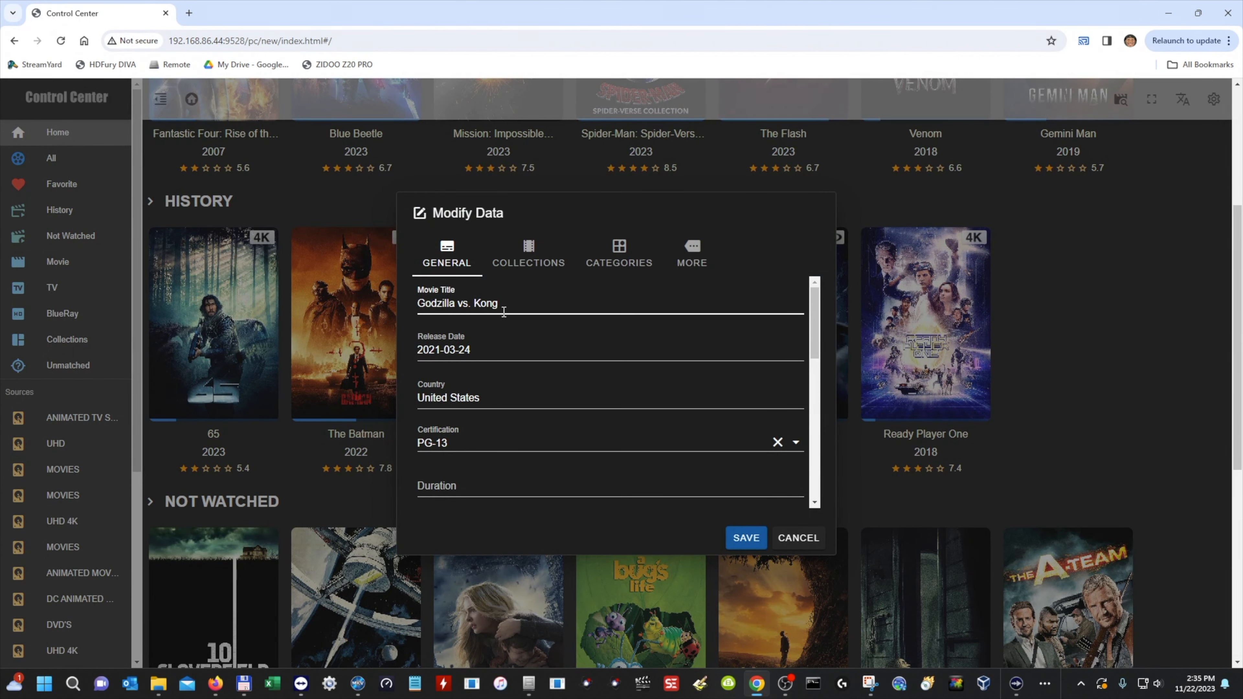
pyautogui.moveTo(504, 311); pyautogui.dragTo(419, 304)
pyautogui.click(456, 338)
pyautogui.scroll(-4, 447, 352)
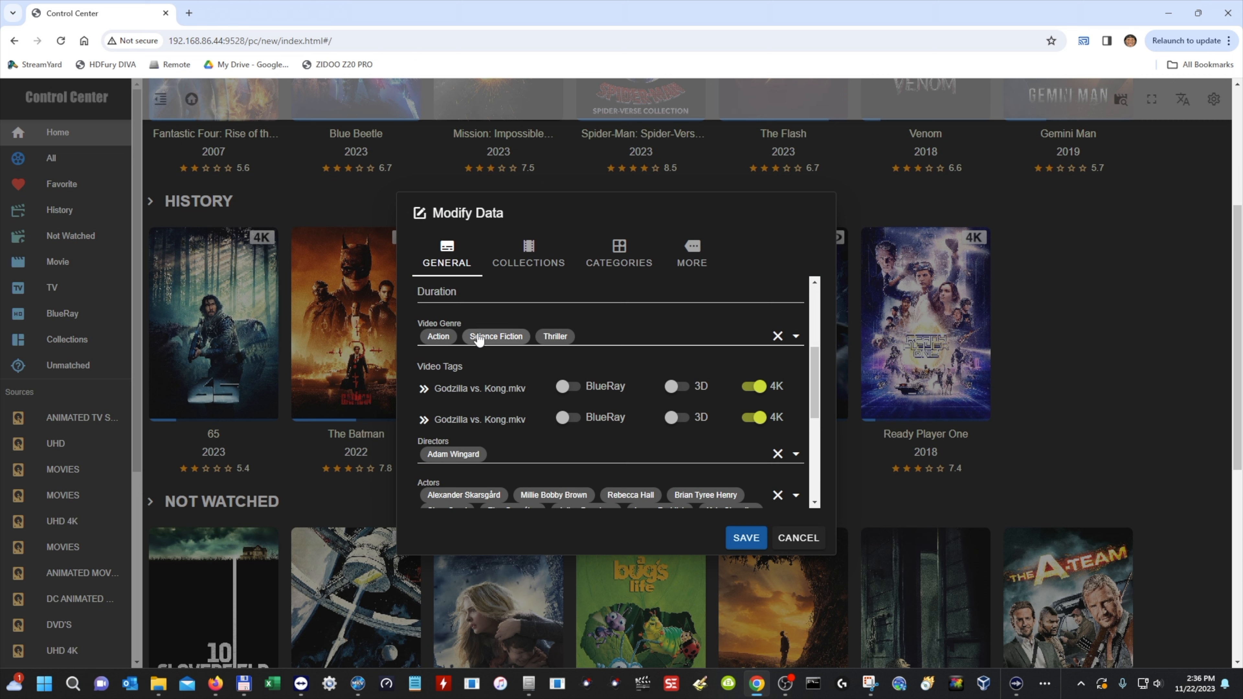
pyautogui.scroll(-4, 451, 350)
pyautogui.scroll(4, 455, 348)
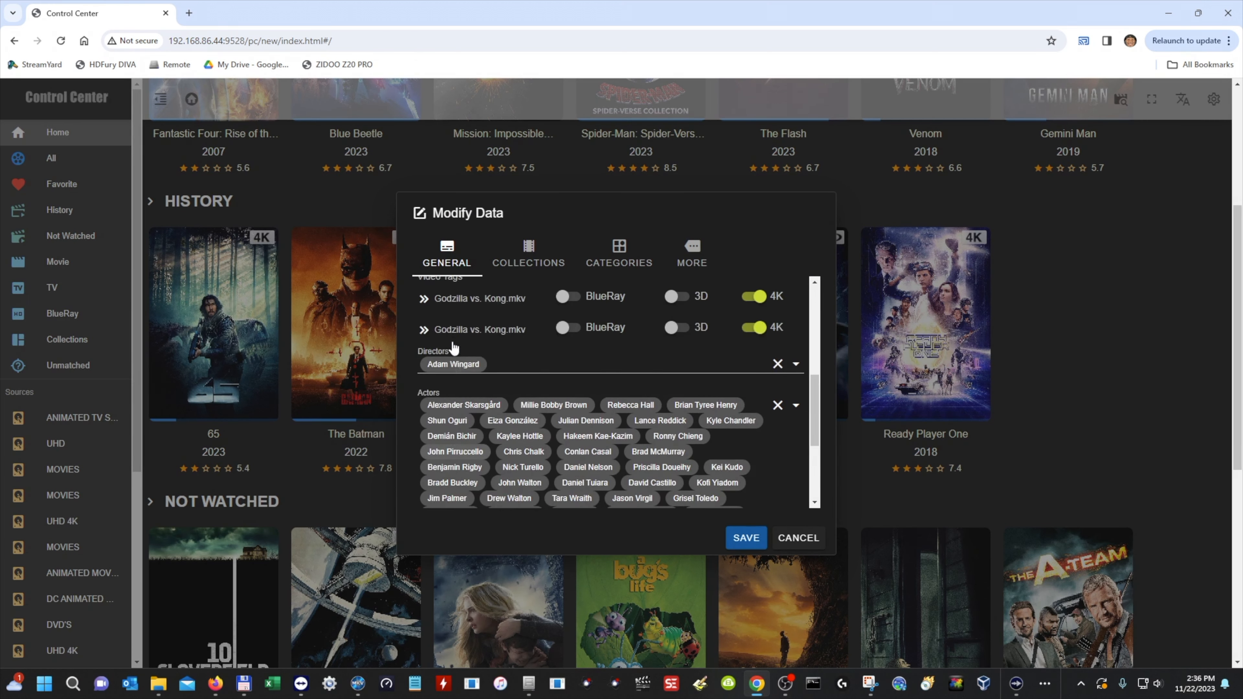
pyautogui.scroll(-2, 462, 338)
pyautogui.scroll(-2, 462, 339)
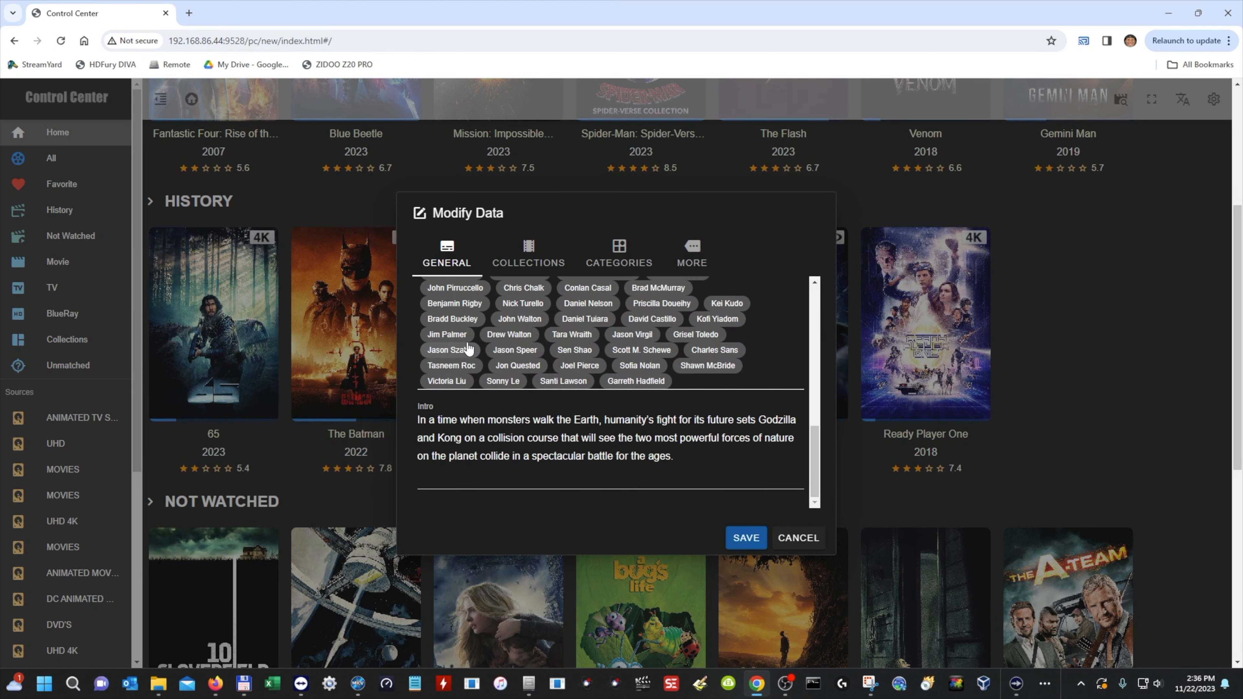
pyautogui.scroll(5, 498, 407)
pyautogui.scroll(3, 499, 407)
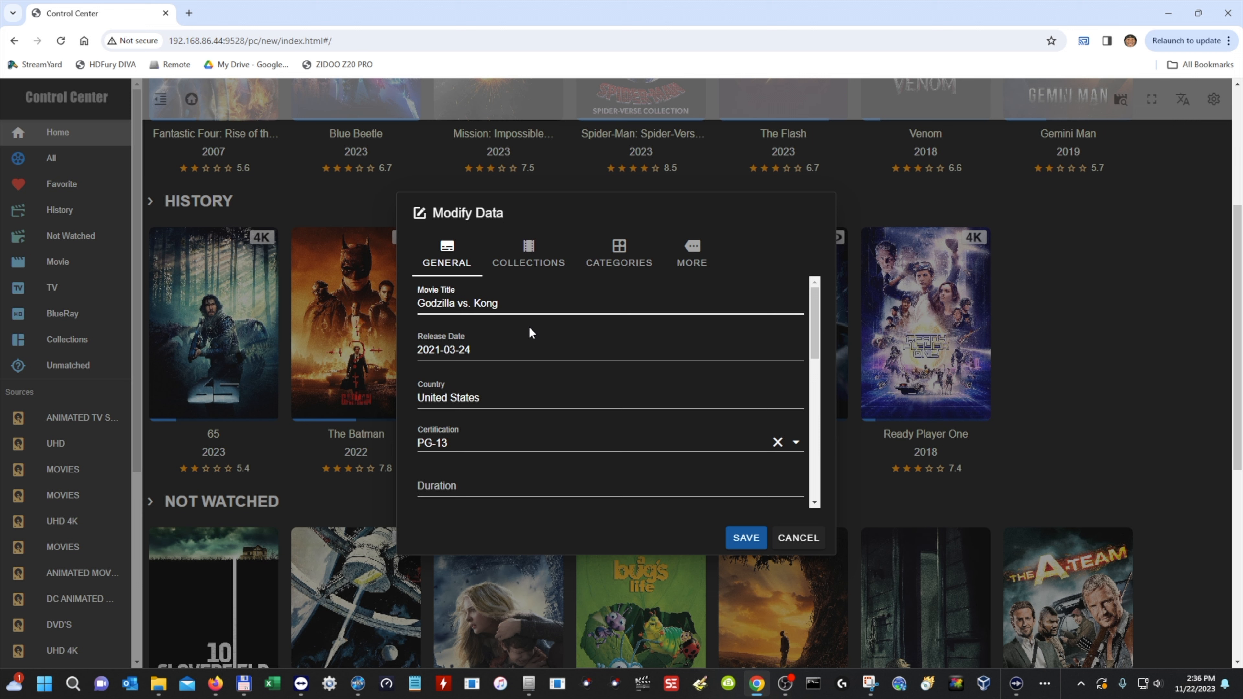
# Review the collections, categories and additional options for Godzilla vs. Kong, and toggle its Children Lock
pyautogui.click(528, 252)
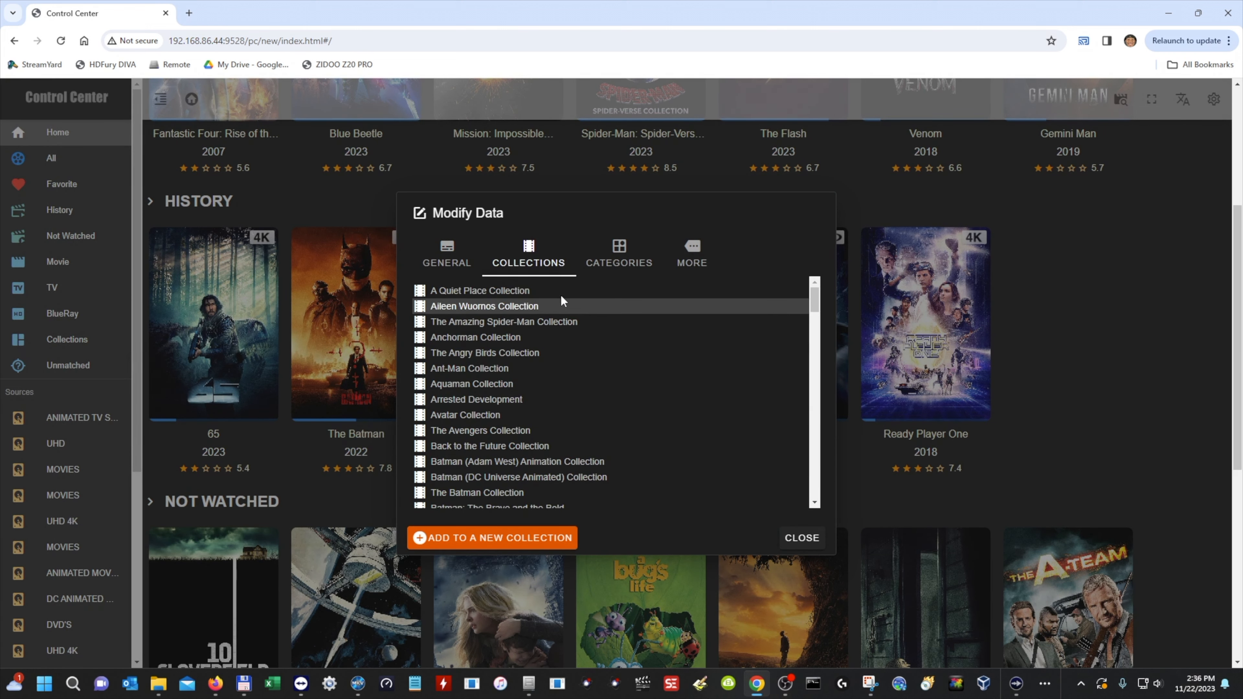
pyautogui.click(618, 253)
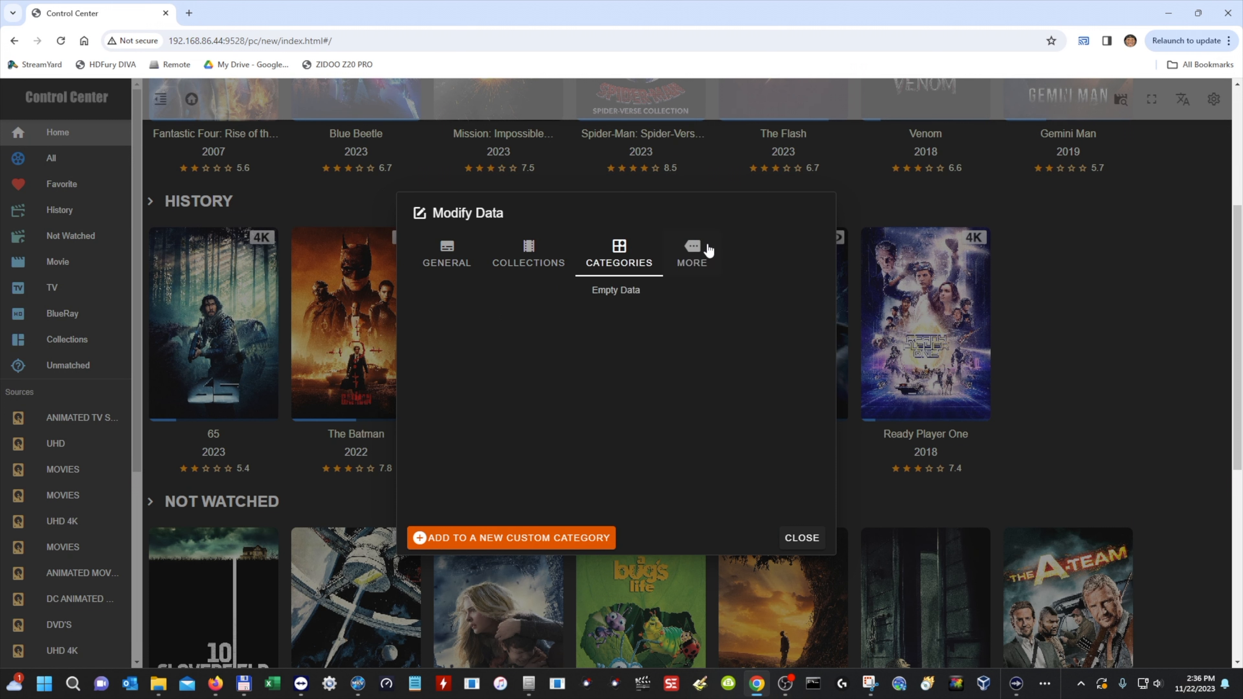
pyautogui.click(693, 254)
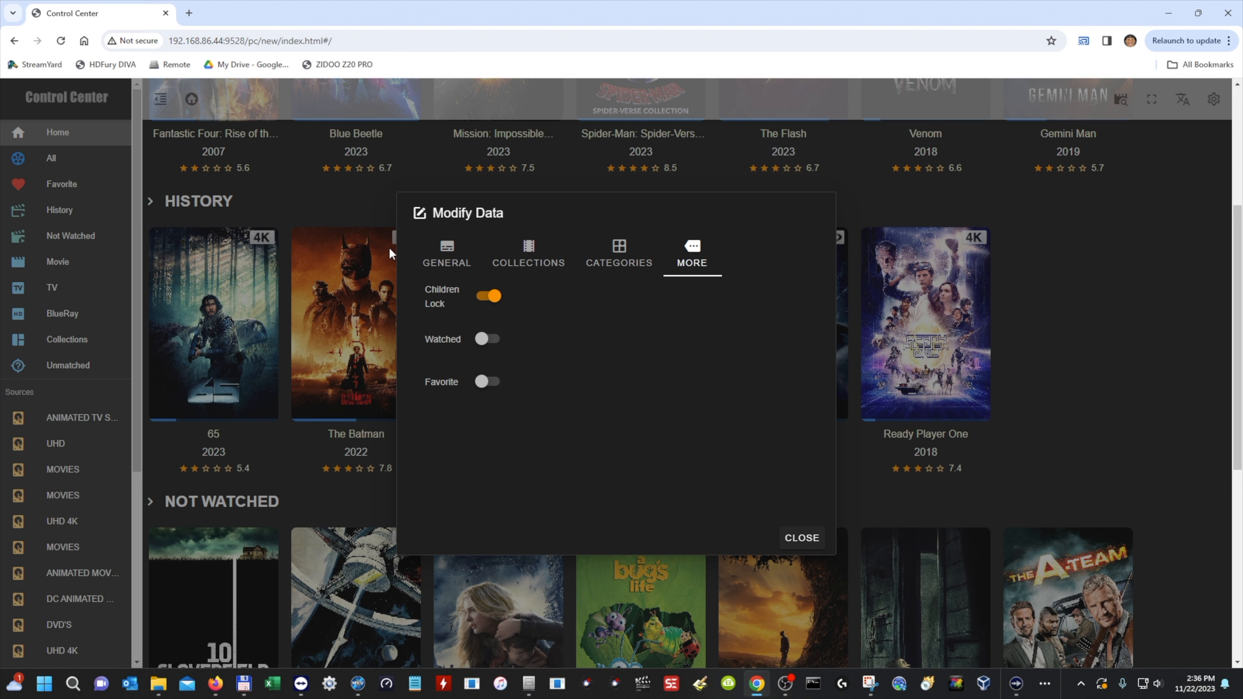
pyautogui.click(490, 294)
# Open the rematch form for Ready Player One in History, and find the IMDb website through Google in a new browser tab
pyautogui.click(965, 411)
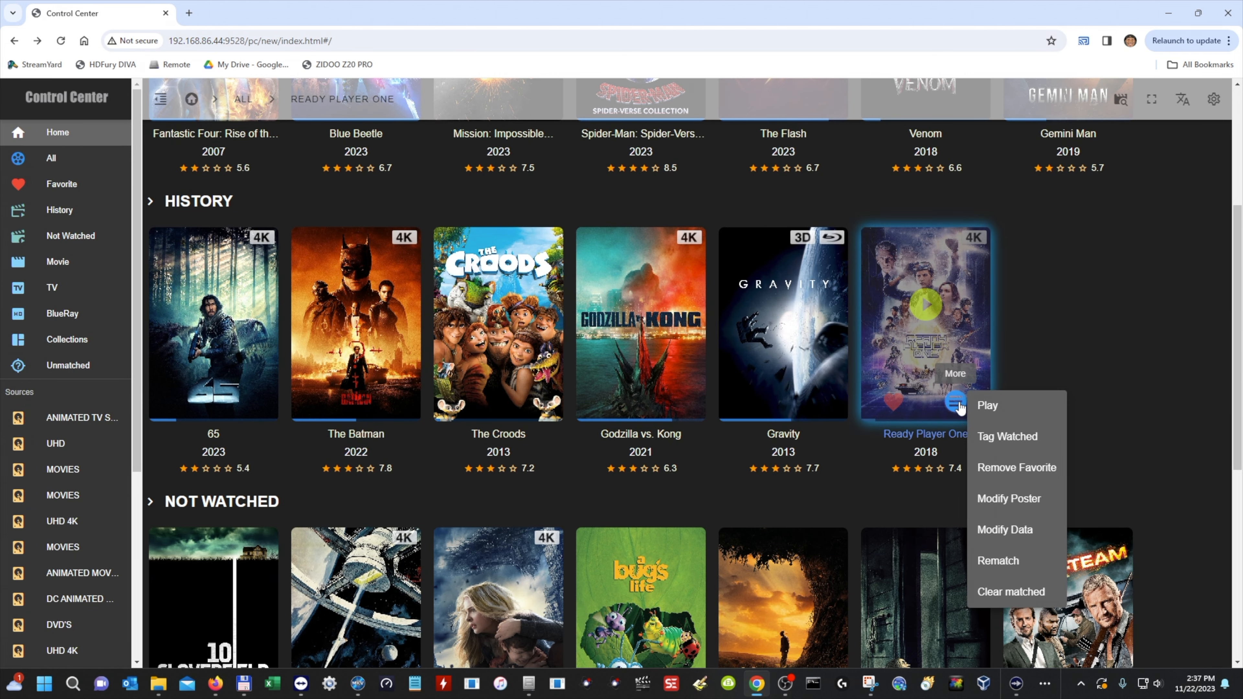
pyautogui.click(993, 562)
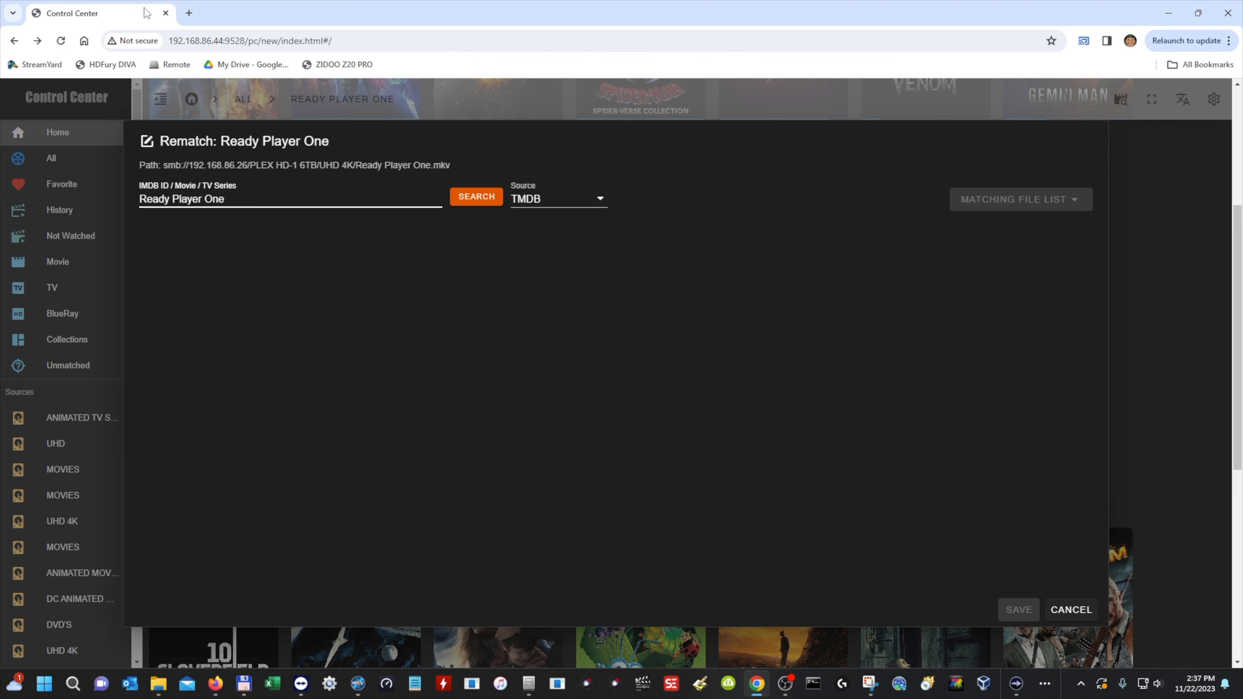
pyautogui.click(189, 13)
pyautogui.click(528, 265)
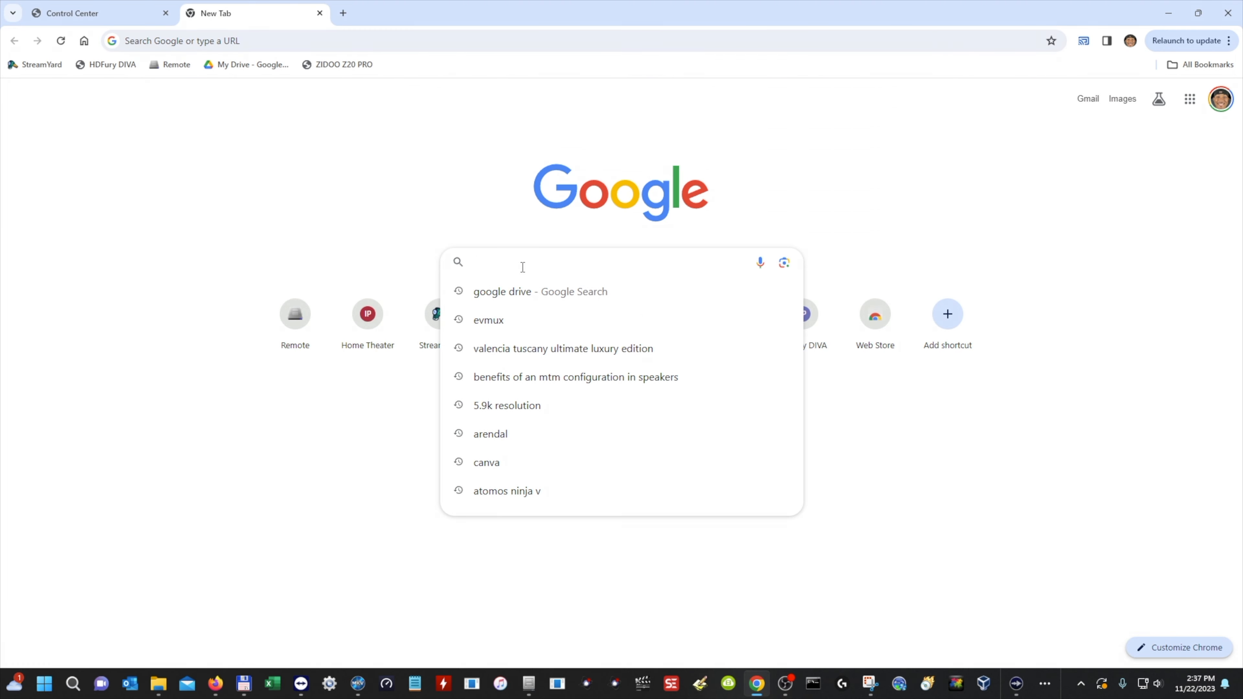
pyautogui.write('imdb')
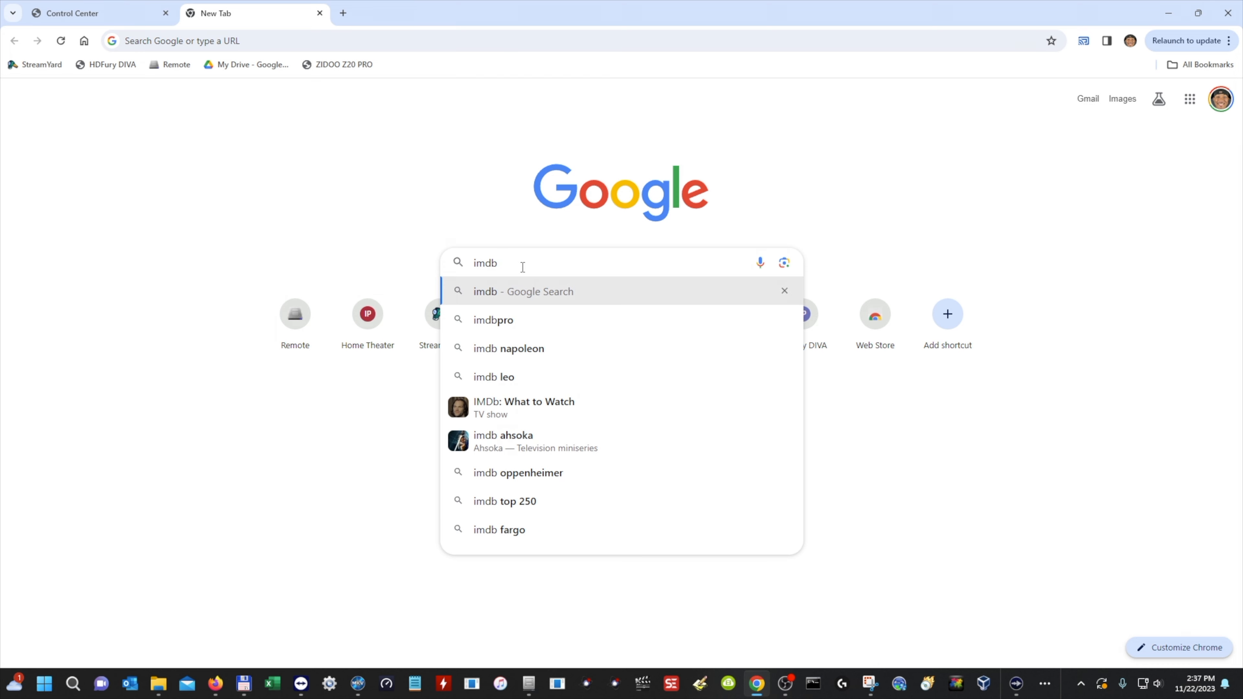
pyautogui.press('Return')
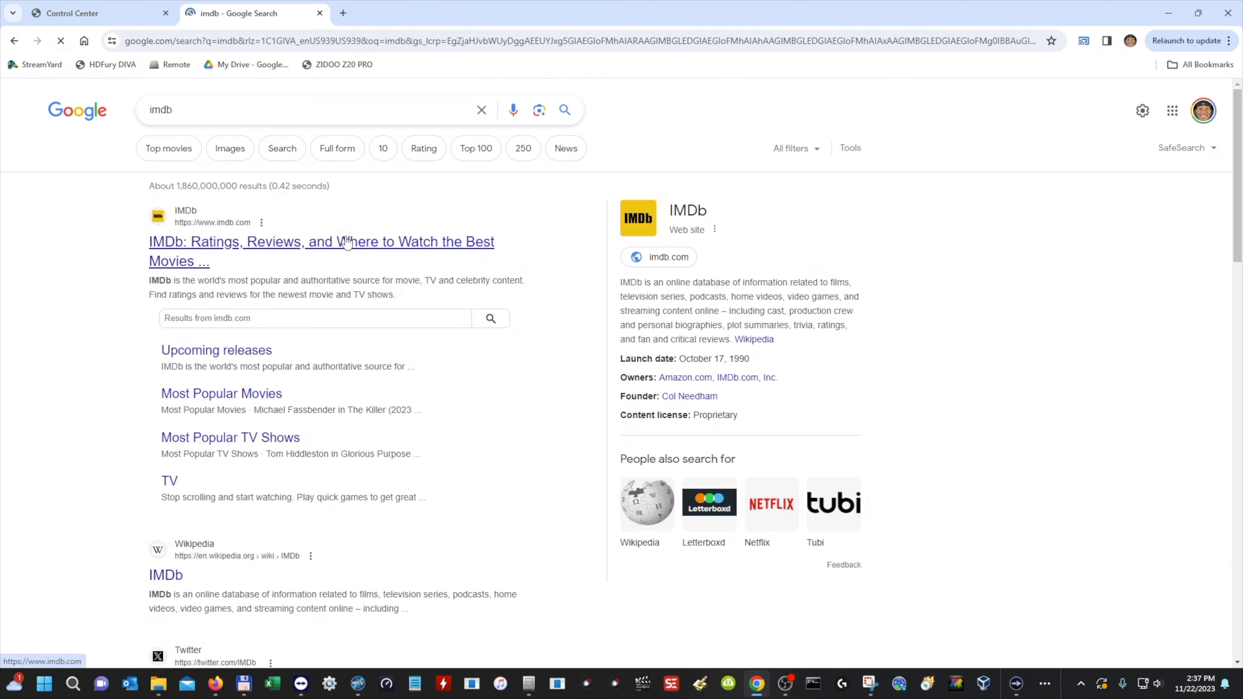
pyautogui.click(347, 242)
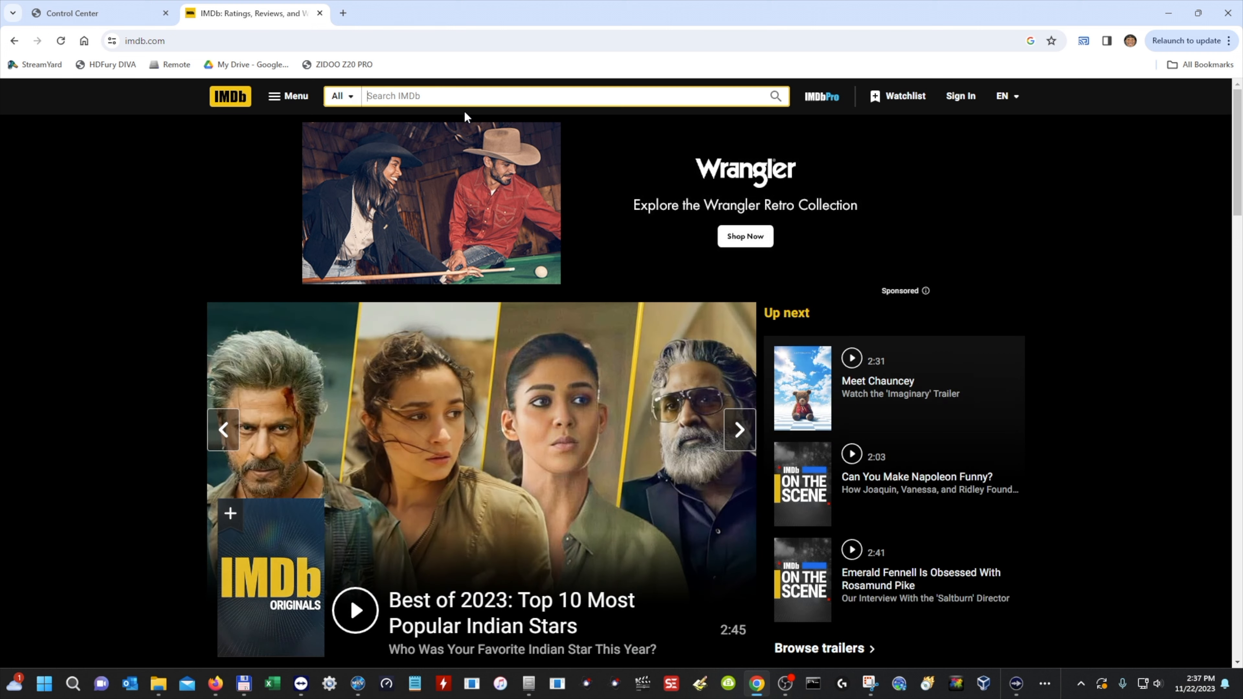
# Look up Ready Player One (2018) on IMDb and copy its title ID tt1677720 from the page address
pyautogui.write('Ready Player One')
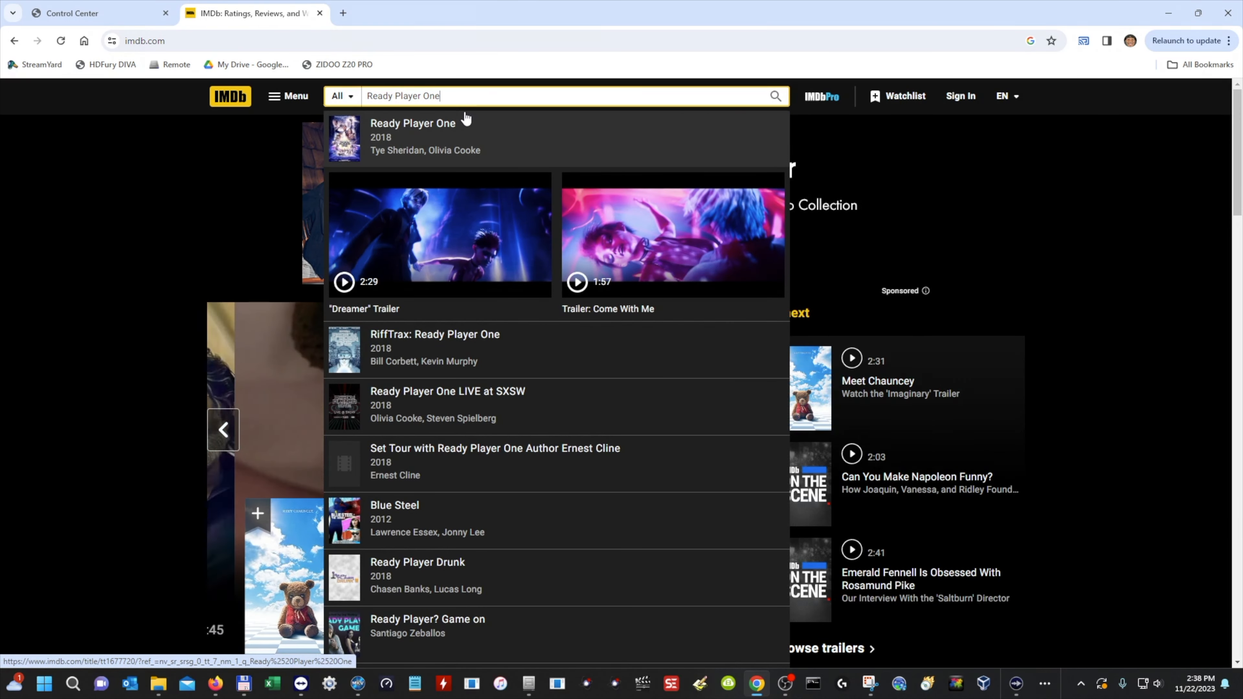
pyautogui.click(420, 124)
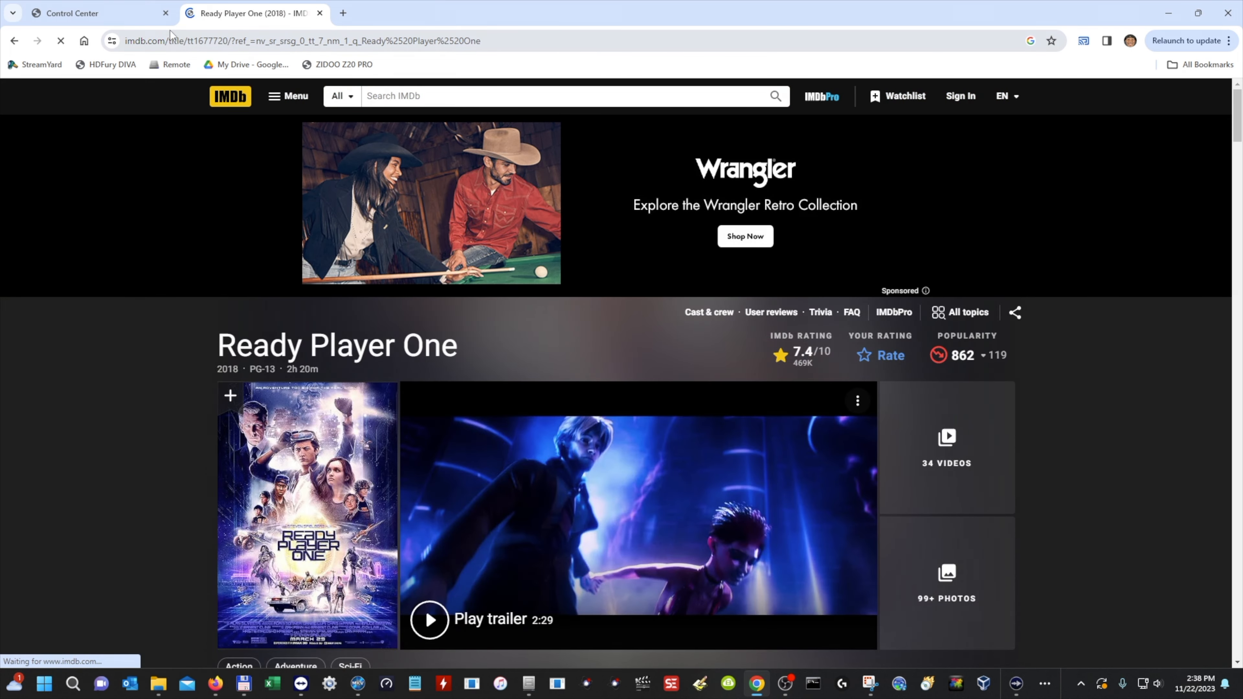
pyautogui.click(190, 41)
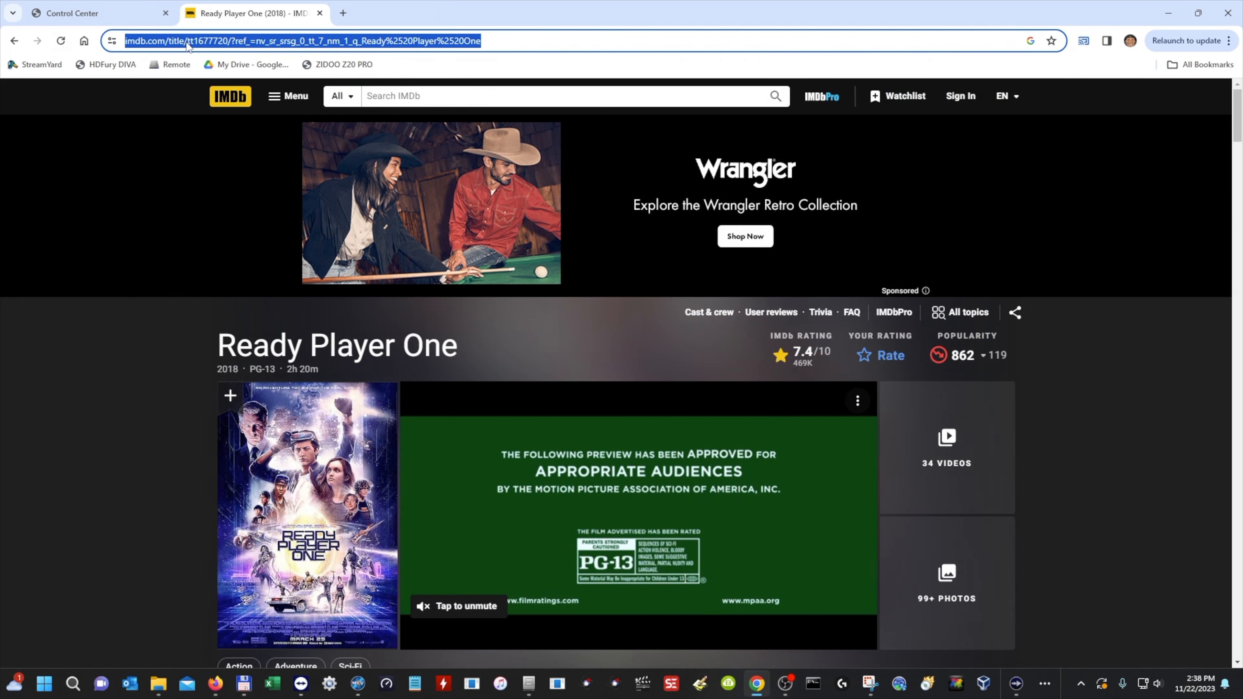
pyautogui.click(189, 44)
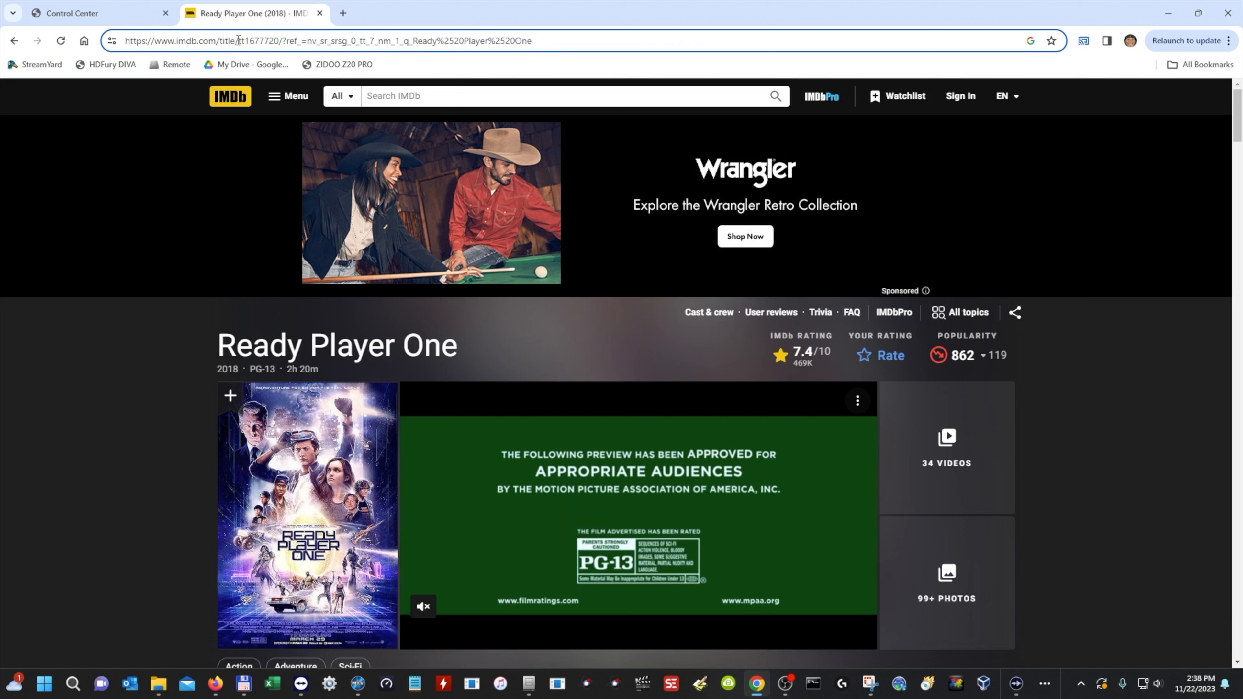
pyautogui.moveTo(238, 41); pyautogui.dragTo(271, 43)
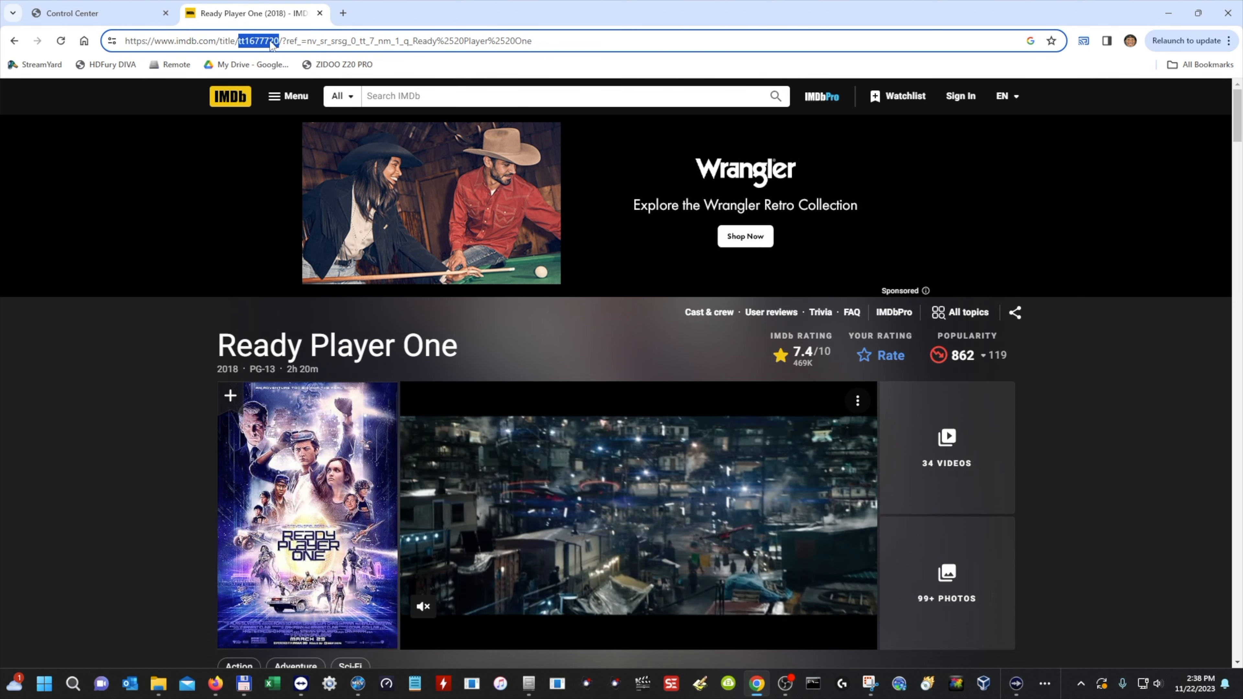
pyautogui.rightClick(270, 43)
pyautogui.click(299, 159)
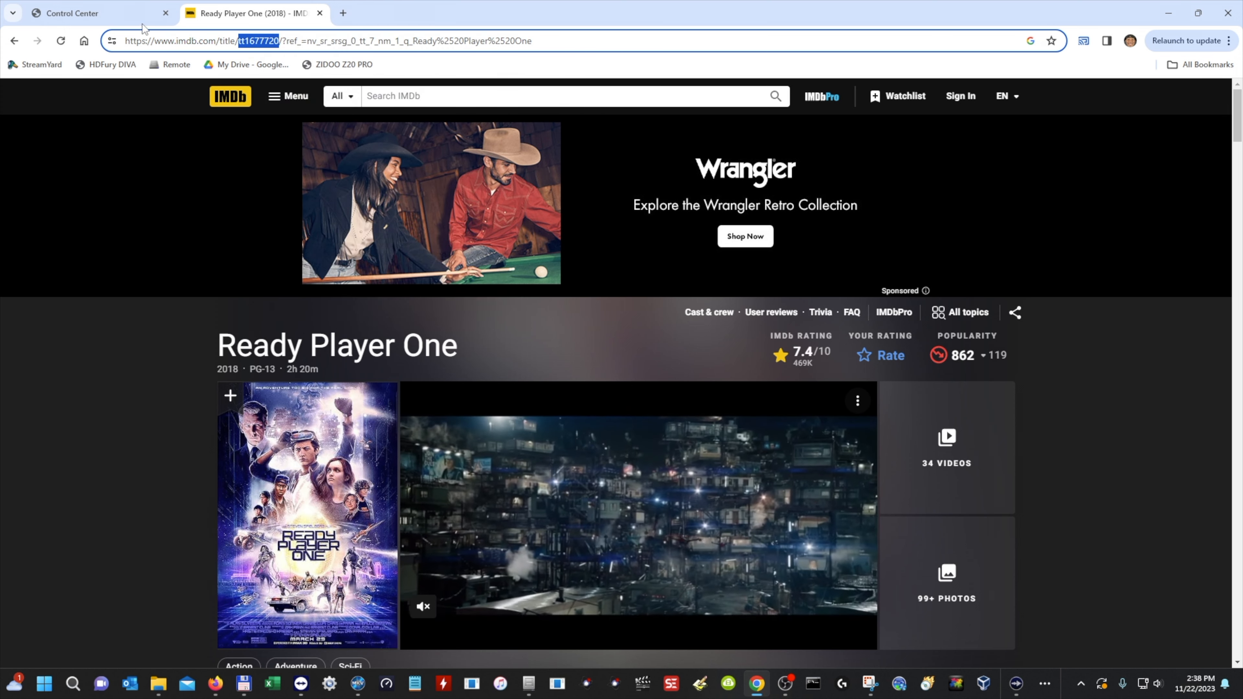
# Back in the Control Center rematch form, replace the search title with the copied IMDb ID tt1677720
pyautogui.click(117, 17)
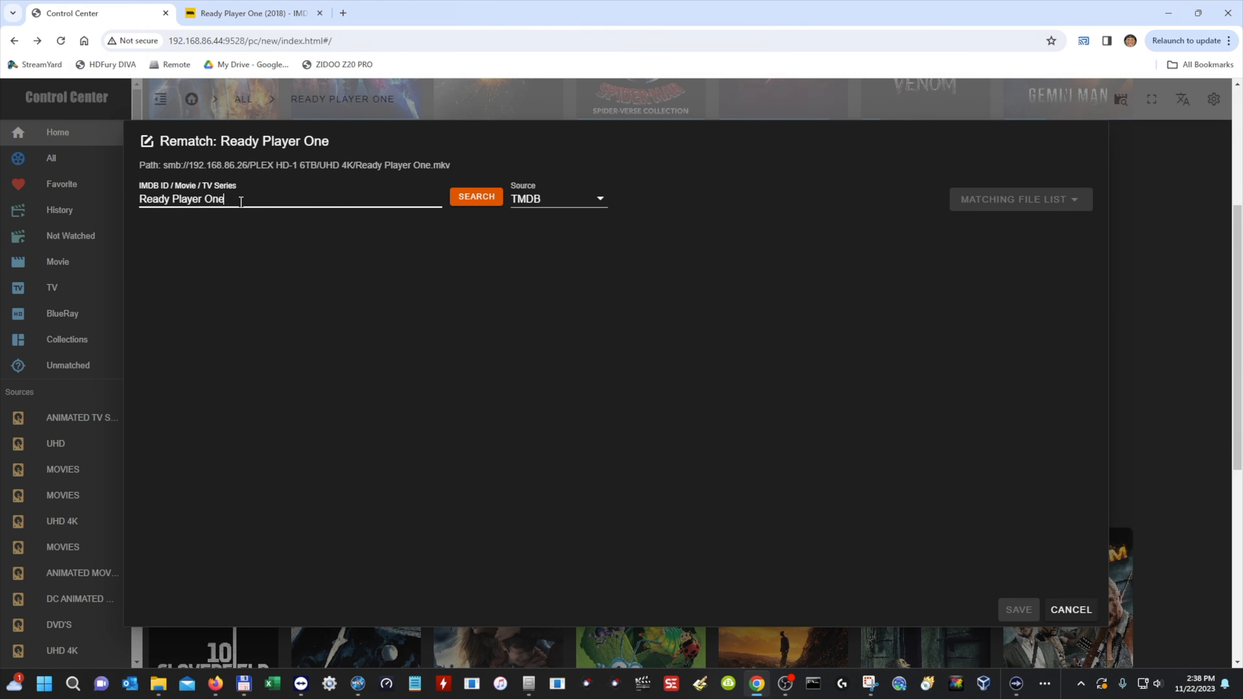
pyautogui.moveTo(241, 201); pyautogui.dragTo(144, 202)
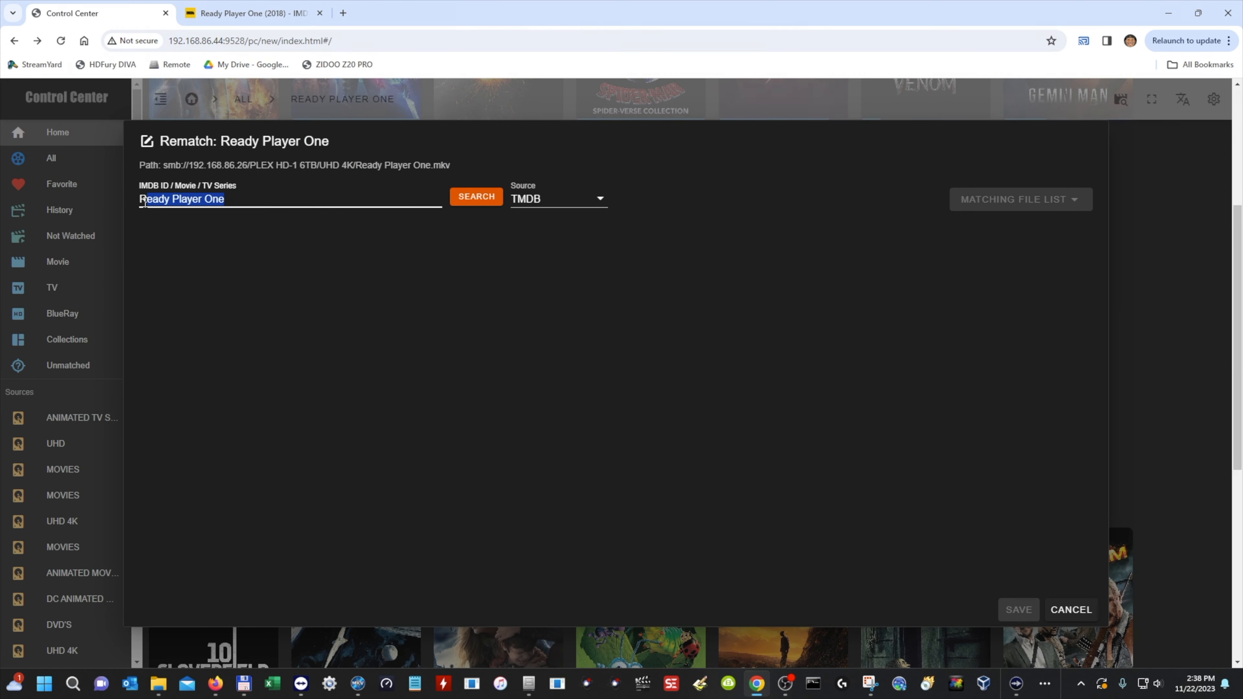
pyautogui.rightClick(170, 200)
pyautogui.click(196, 282)
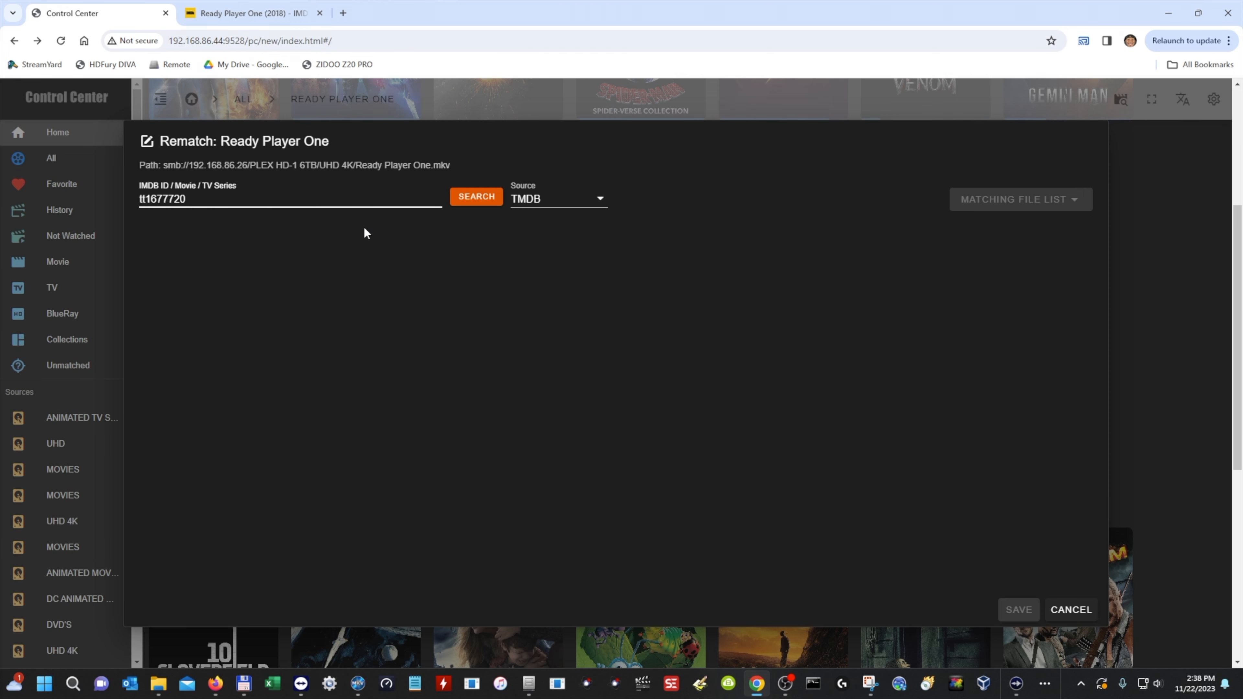